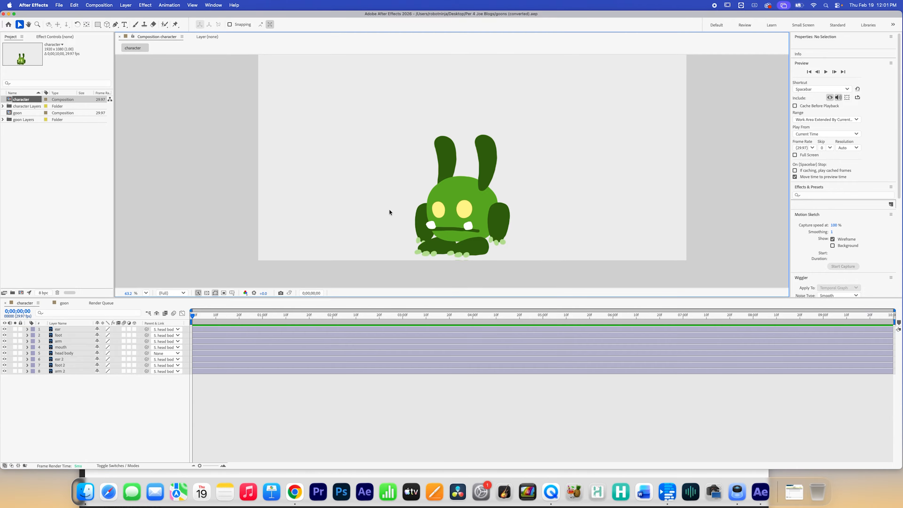
Step: Show Position, Scale and Rotation on all eight layers and add starting keyframes for all three properties at 0;00;00;00
{"action": "key", "text": "super+a"}
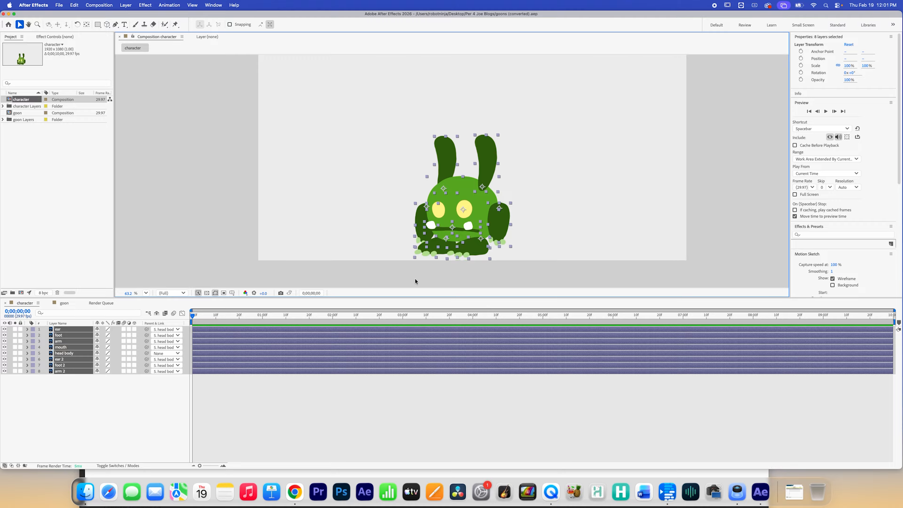
{"action": "key", "text": "p"}
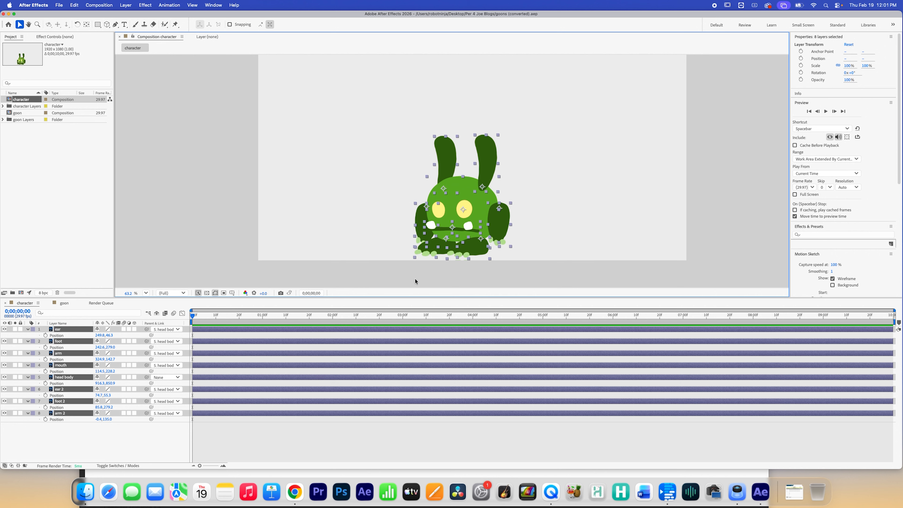
{"action": "key", "text": "shift+s"}
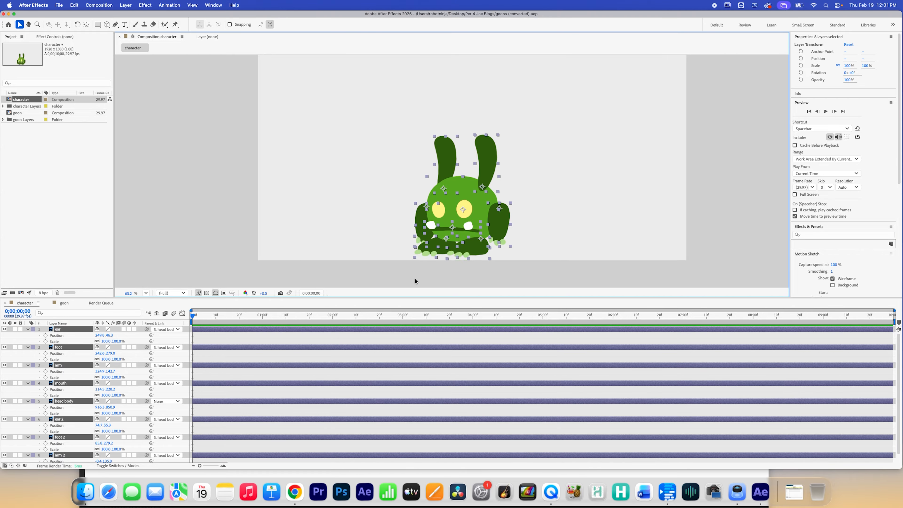
{"action": "key", "text": "shift+r"}
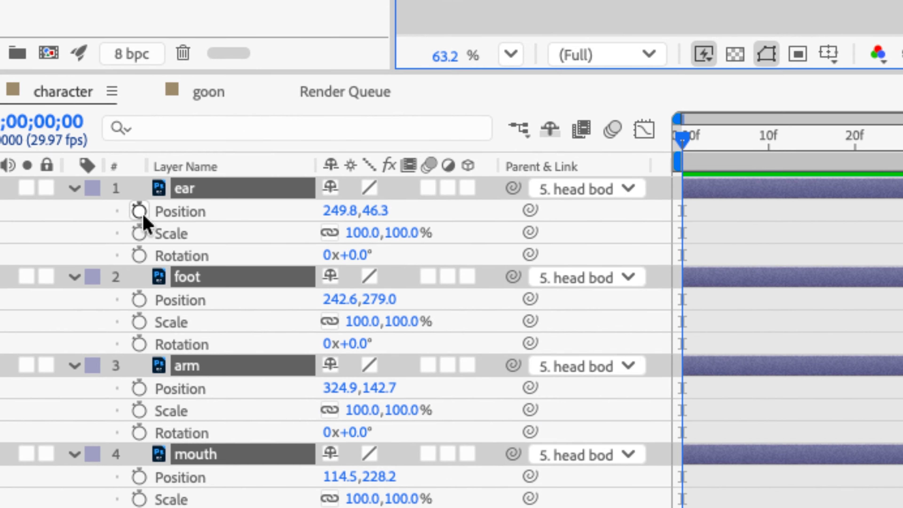
{"action": "left_click", "coordinate": [46, 335]}
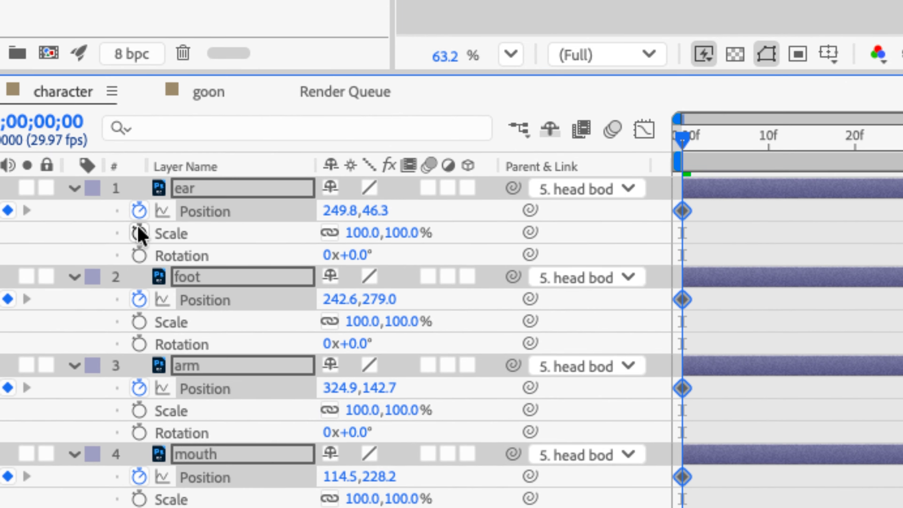
{"action": "left_click", "coordinate": [139, 233]}
{"action": "left_click", "coordinate": [139, 256]}
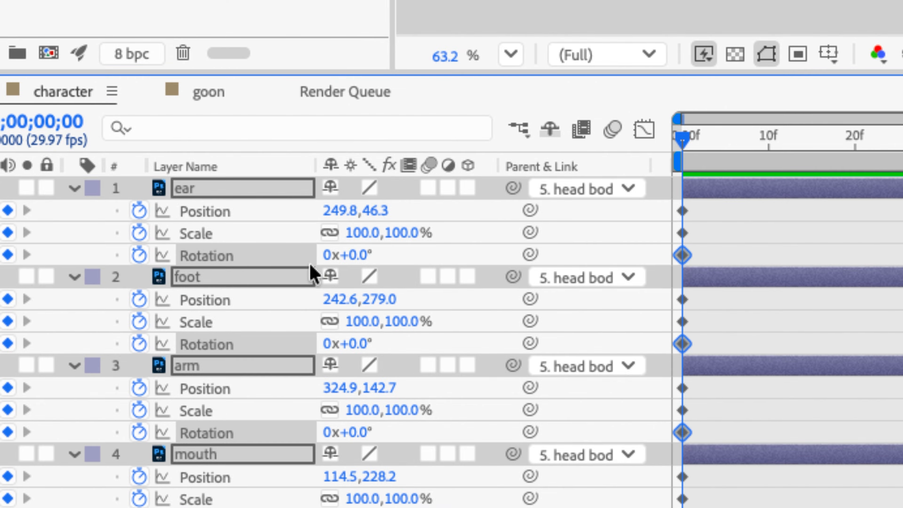
{"action": "left_click_drag", "start_coordinate": [695, 141], "coordinate": [668, 142]}
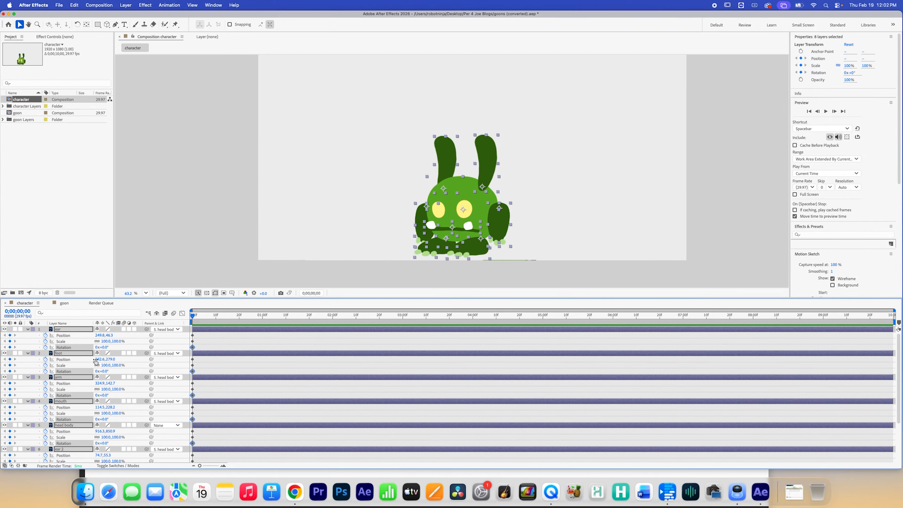
Step: Bring up the Guide.psd pose reference in Chrome, shorten the After Effects window above it so the poses stay visible, and deselect all layers
{"action": "left_click", "coordinate": [138, 475]}
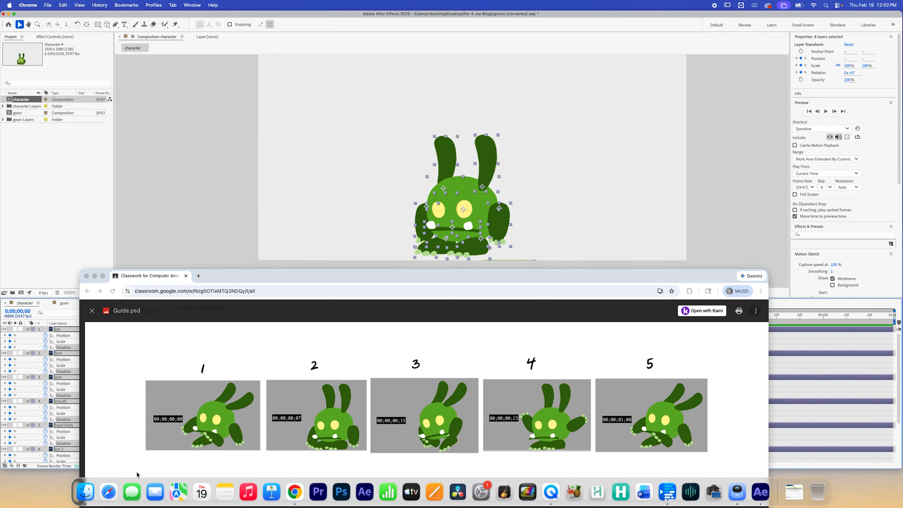
{"action": "left_click_drag", "start_coordinate": [497, 276], "coordinate": [541, 285]}
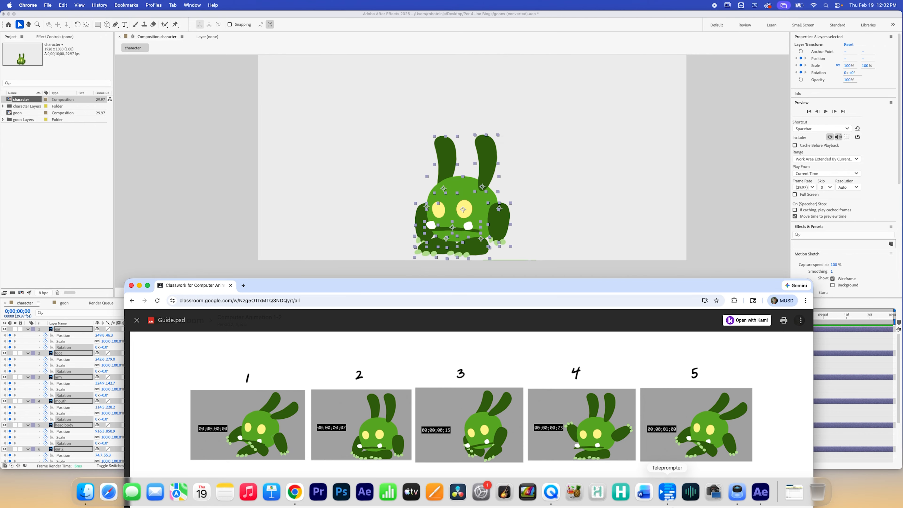
{"action": "left_click_drag", "start_coordinate": [898, 469], "coordinate": [900, 382]}
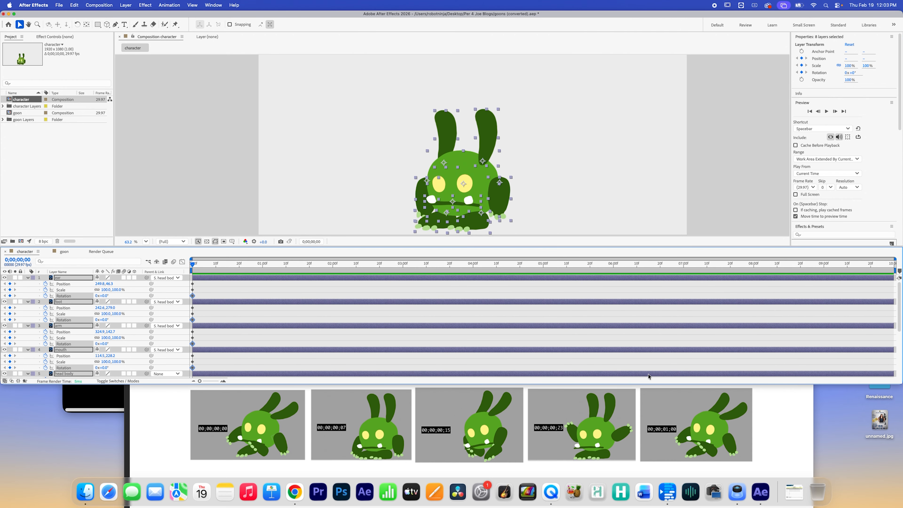
{"action": "left_click", "coordinate": [538, 171]}
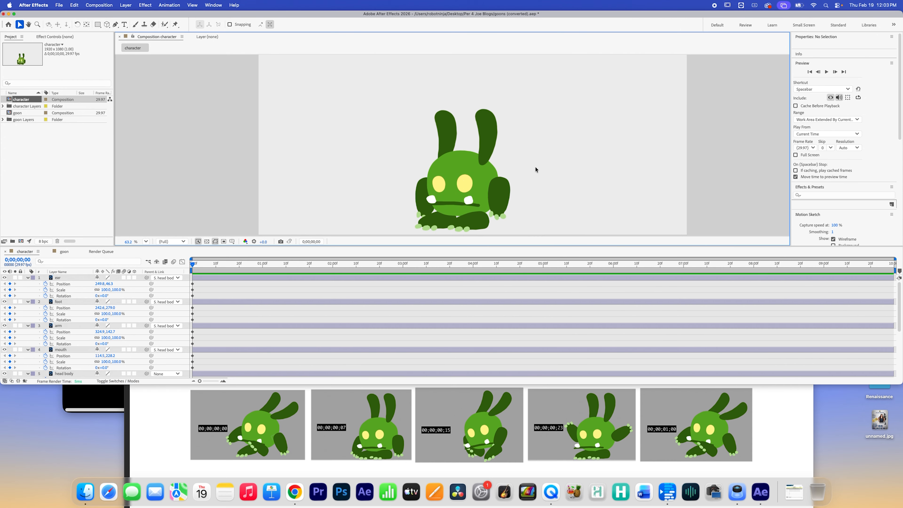
Step: At frame 0, rotate the body clockwise, the arms to about -37° and 33°, and the feet to about 29° and -29°, matching guide pose 1
{"action": "left_click", "coordinate": [77, 24]}
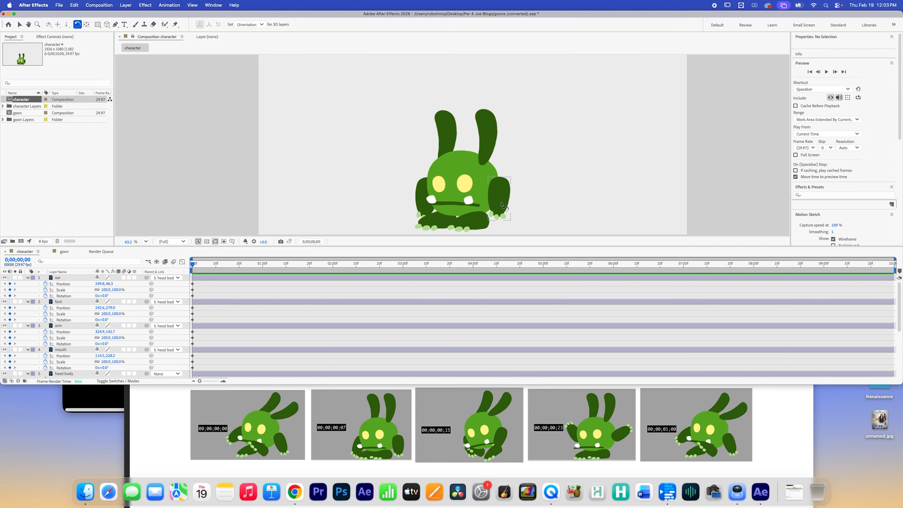
{"action": "left_click_drag", "start_coordinate": [476, 154], "coordinate": [477, 167]}
{"action": "left_click_drag", "start_coordinate": [501, 222], "coordinate": [514, 218]}
{"action": "left_click_drag", "start_coordinate": [415, 199], "coordinate": [399, 185]}
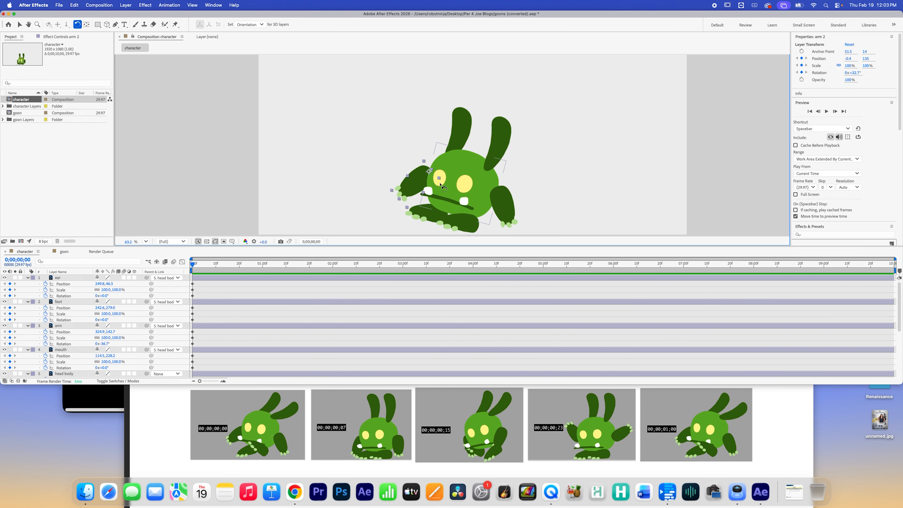
{"action": "left_click_drag", "start_coordinate": [455, 223], "coordinate": [428, 221]}
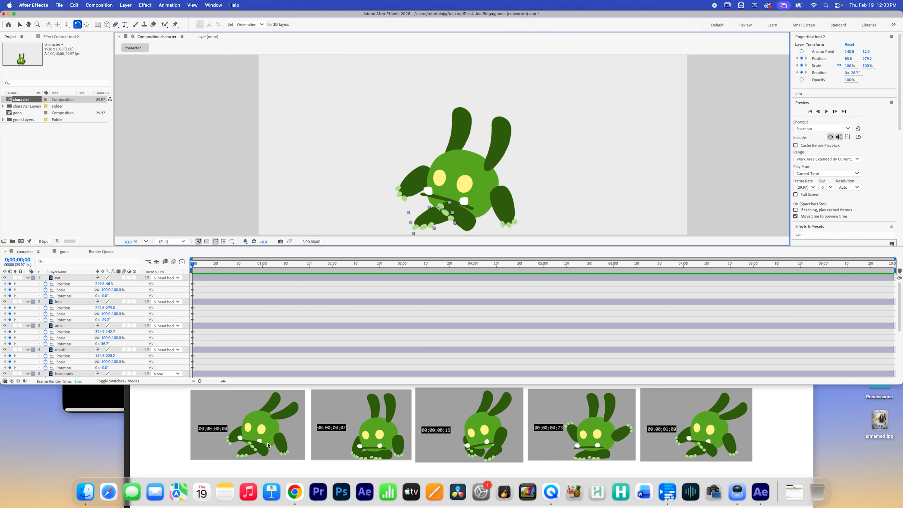
Step: Rotate the ears to about 25° and 23° and shift the mouth down to about 110, 242 for pose 1
{"action": "left_click_drag", "start_coordinate": [505, 132], "coordinate": [530, 138]}
{"action": "left_click_drag", "start_coordinate": [464, 121], "coordinate": [478, 129]}
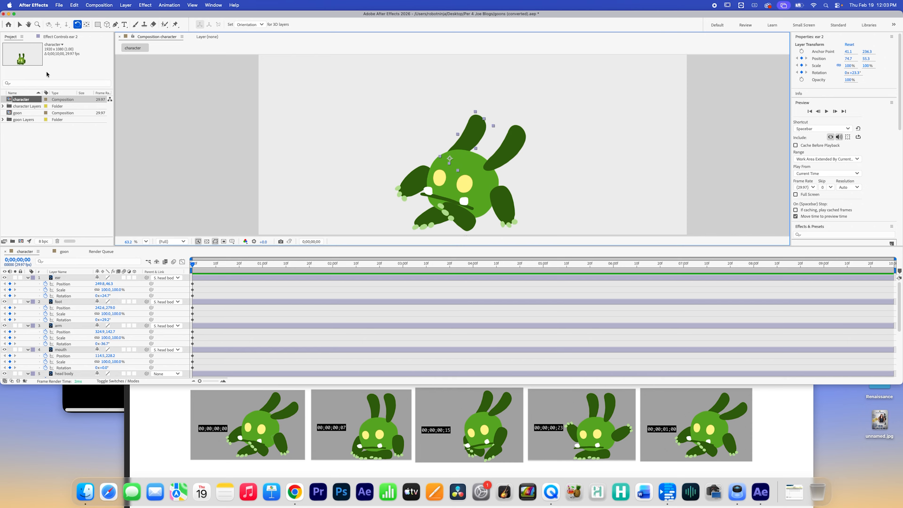
{"action": "key", "text": "v"}
{"action": "left_click", "coordinate": [437, 195]}
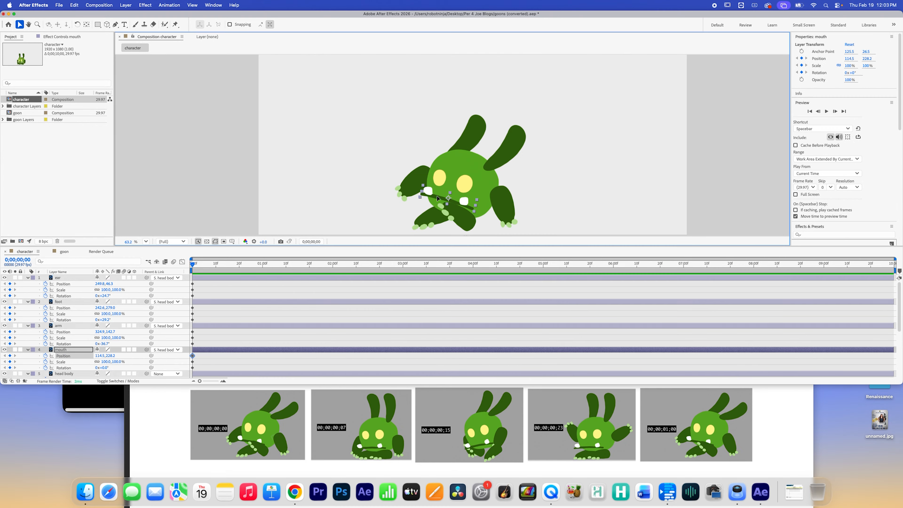
{"action": "left_click_drag", "start_coordinate": [437, 195], "coordinate": [435, 198]}
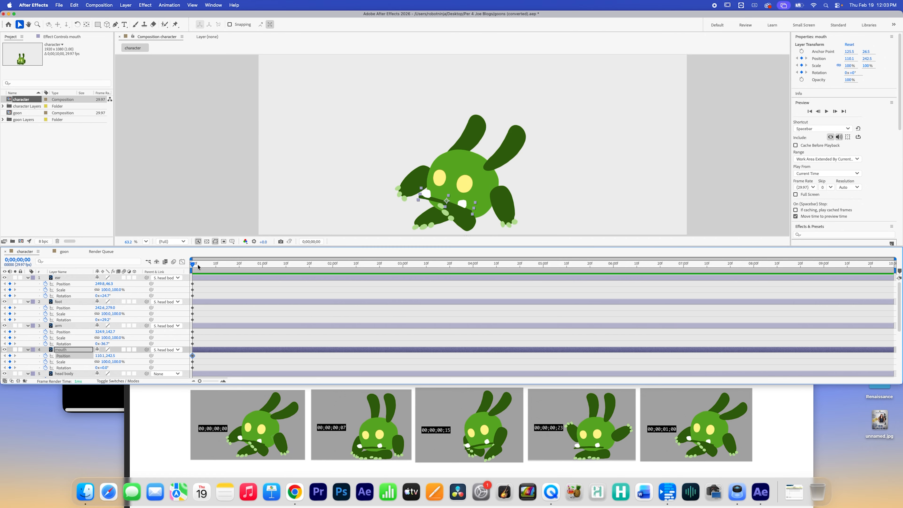
Step: At 0;00;00;07, rotate the body upright and the feet to about 3° and 1° to match guide pose 2
{"action": "left_click_drag", "start_coordinate": [198, 267], "coordinate": [210, 273]}
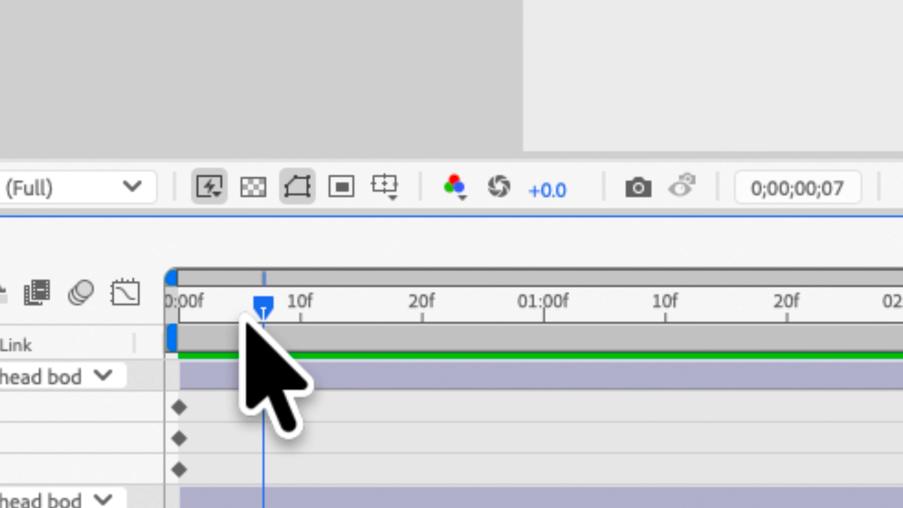
{"action": "left_click_drag", "start_coordinate": [264, 299], "coordinate": [267, 327]}
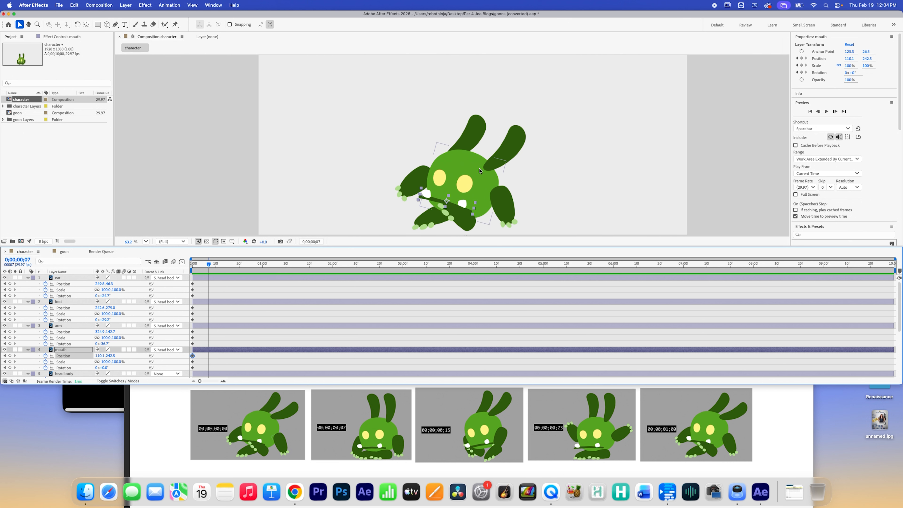
{"action": "left_click", "coordinate": [469, 164]}
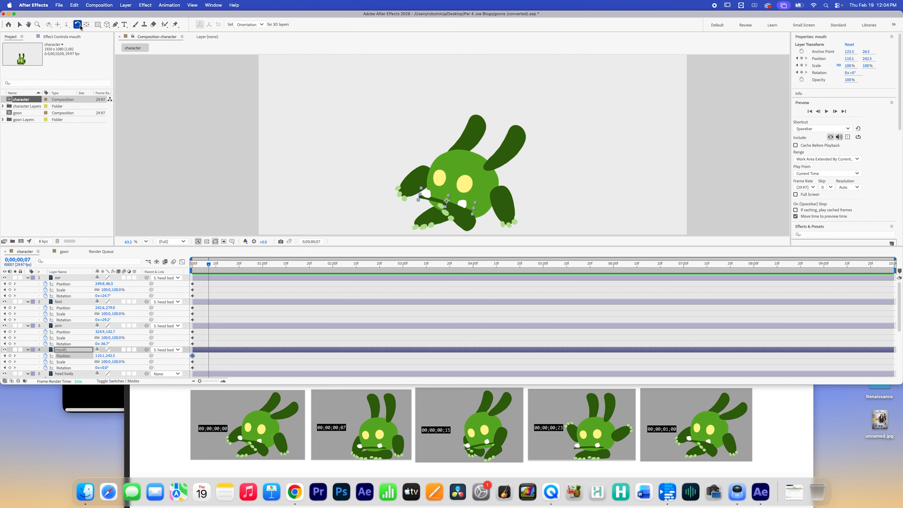
{"action": "key", "text": "w"}
{"action": "left_click_drag", "start_coordinate": [474, 161], "coordinate": [426, 219]}
{"action": "left_click", "coordinate": [467, 224]}
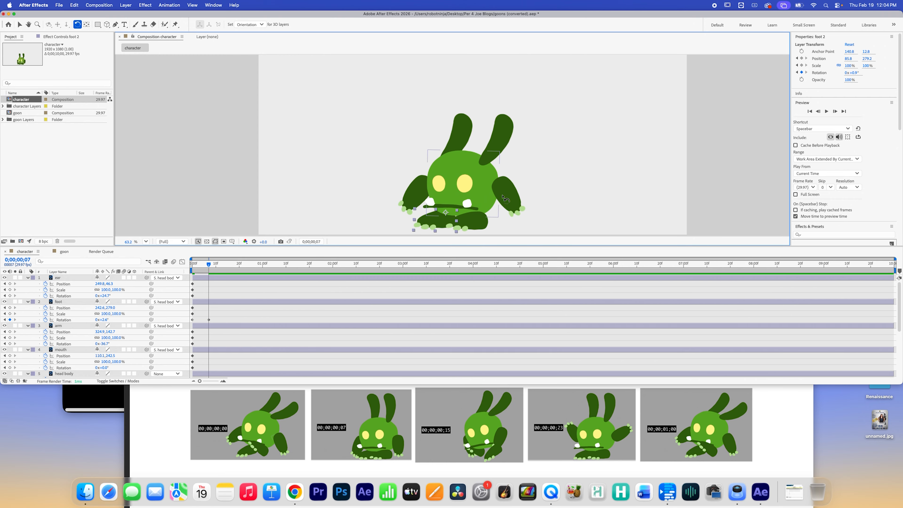
Step: Rotate the arms down to about -6° and 6° and both ears upright, the front ear to about 2°, for pose 2
{"action": "left_click_drag", "start_coordinate": [512, 208], "coordinate": [503, 215]}
{"action": "left_click_drag", "start_coordinate": [430, 210], "coordinate": [422, 210]}
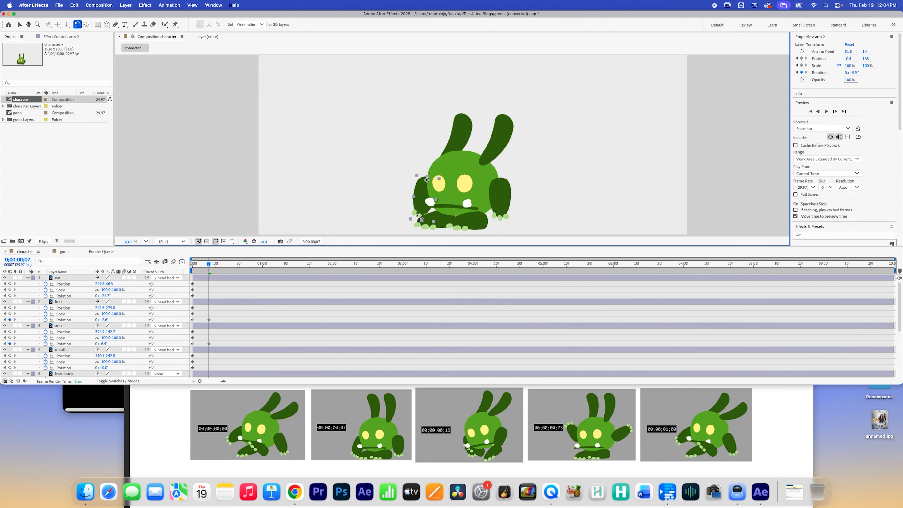
{"action": "left_click_drag", "start_coordinate": [460, 123], "coordinate": [441, 121]}
{"action": "left_click_drag", "start_coordinate": [512, 135], "coordinate": [496, 123]}
Step: Move the body down slightly to about 923, 848 and rotate the foot 2 layer to about -2° at frame 7
{"action": "left_click", "coordinate": [19, 25]}
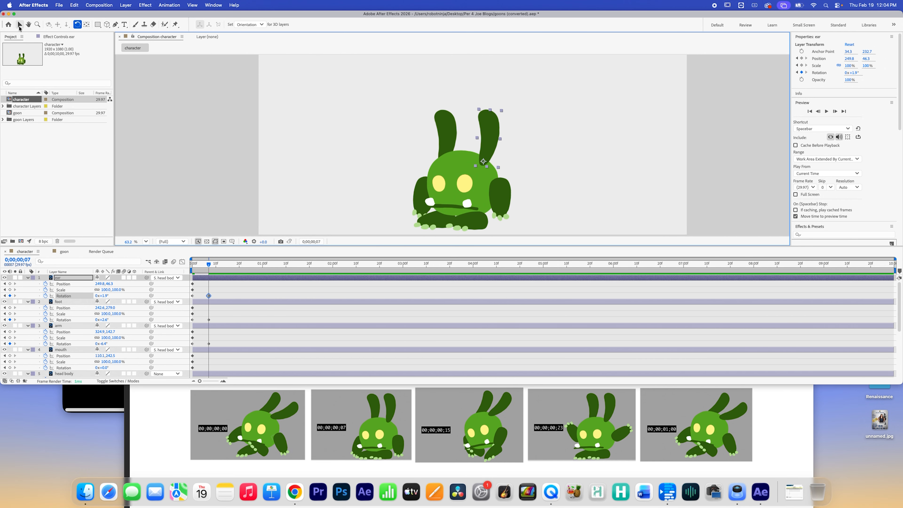
{"action": "left_click", "coordinate": [465, 165]}
{"action": "mouse_move", "coordinate": [465, 164]}
{"action": "left_mouse_down"}
{"action": "mouse_move", "coordinate": [465, 179]}
{"action": "mouse_move", "coordinate": [465, 166]}
{"action": "left_mouse_up"}
{"action": "left_click", "coordinate": [430, 228]}
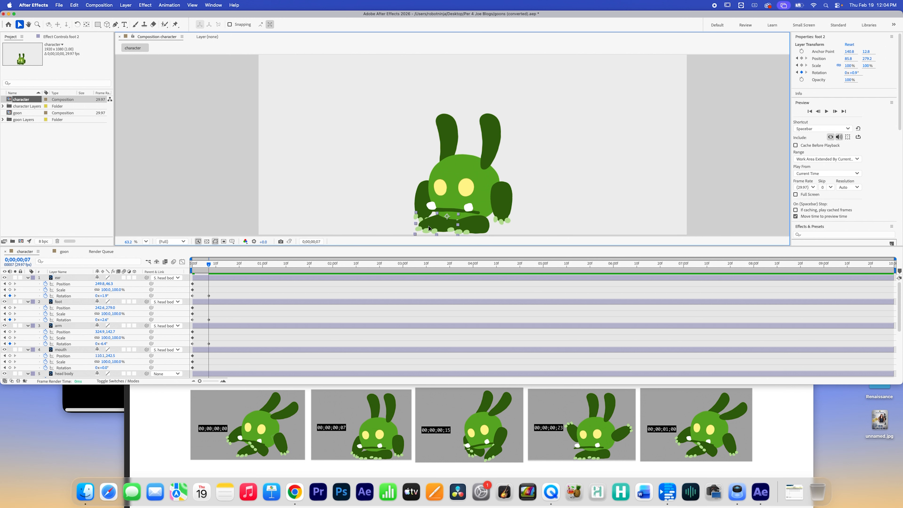
{"action": "left_click_drag", "start_coordinate": [430, 228], "coordinate": [429, 228]}
{"action": "key", "text": "super+z"}
{"action": "left_click", "coordinate": [77, 24]}
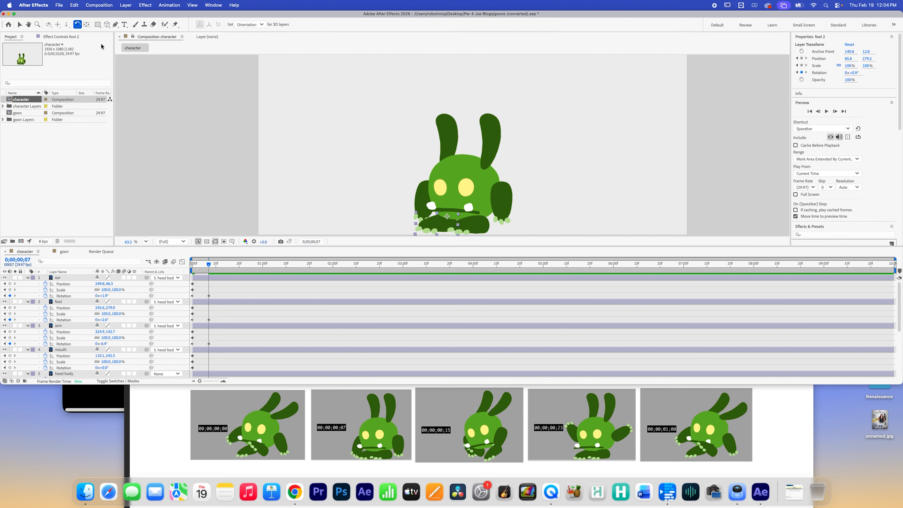
{"action": "left_click_drag", "start_coordinate": [433, 231], "coordinate": [431, 230]}
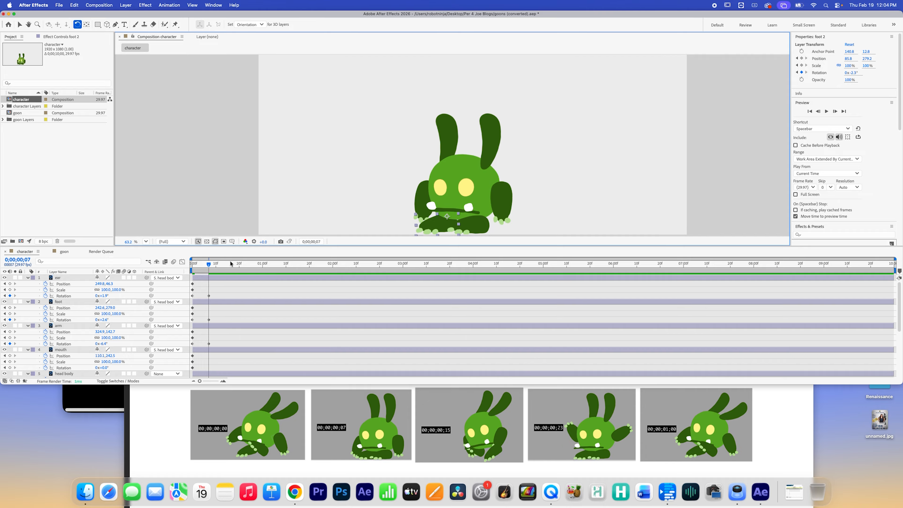
Step: At 0;00;00;15, rotate the body to about -13°, the arms to about 15° and -2°, and the ears to about 33° and 22°
{"action": "left_click_drag", "start_coordinate": [211, 265], "coordinate": [228, 267]}
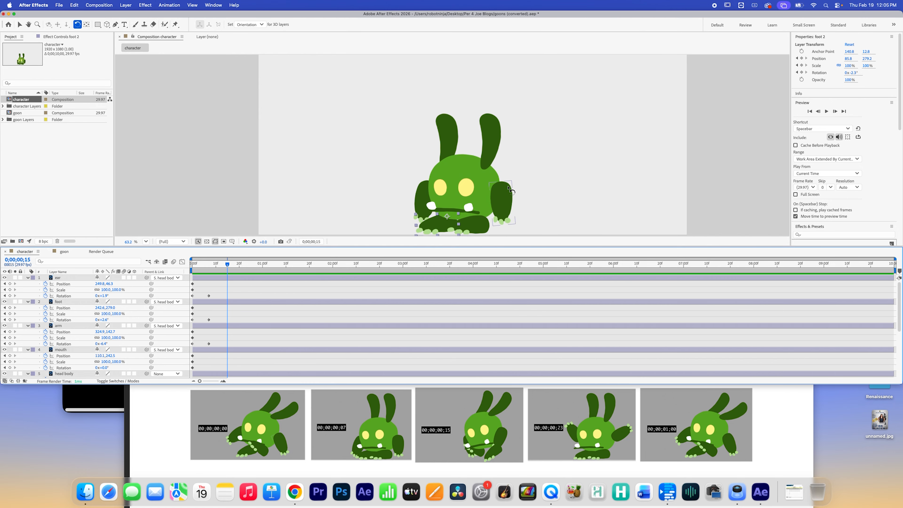
{"action": "left_click_drag", "start_coordinate": [505, 215], "coordinate": [500, 226]}
{"action": "left_click", "coordinate": [466, 165]}
{"action": "left_click_drag", "start_coordinate": [466, 165], "coordinate": [433, 222]}
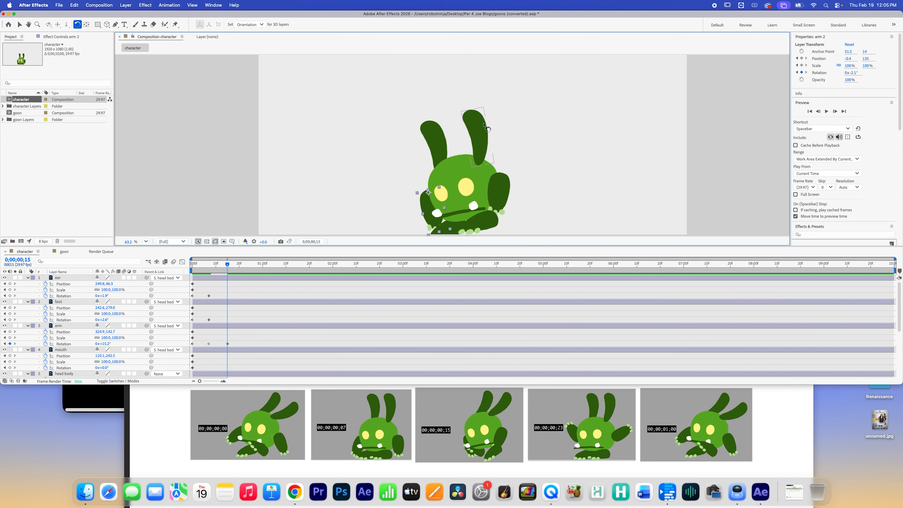
{"action": "left_click_drag", "start_coordinate": [485, 126], "coordinate": [499, 125]}
{"action": "left_click_drag", "start_coordinate": [432, 131], "coordinate": [454, 132]}
Step: Raise the body 20 pixels and rotate the two feet in opposite directions, the front one to about -15°, to match guide pose 3
{"action": "left_click_drag", "start_coordinate": [548, 199], "coordinate": [549, 168]}
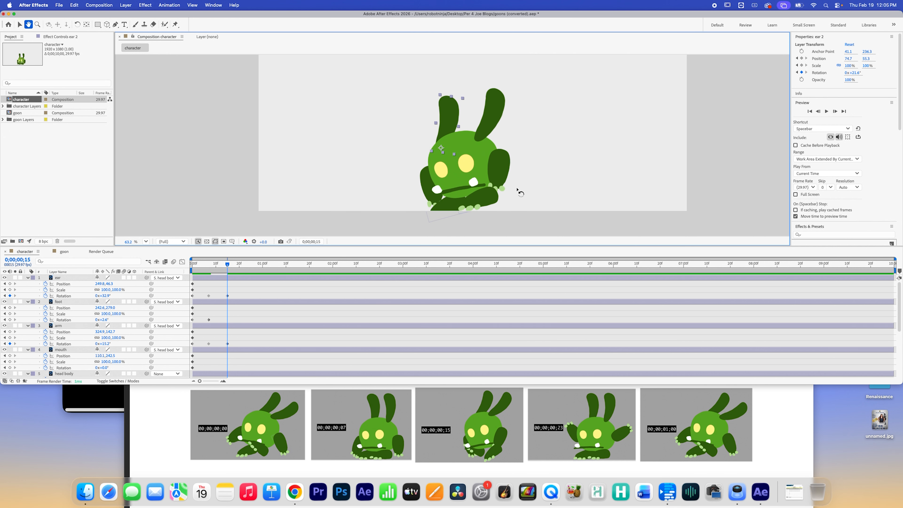
{"action": "left_click", "coordinate": [479, 149]}
{"action": "key", "text": "shift+Up"}
{"action": "key", "text": "shift+Up"}
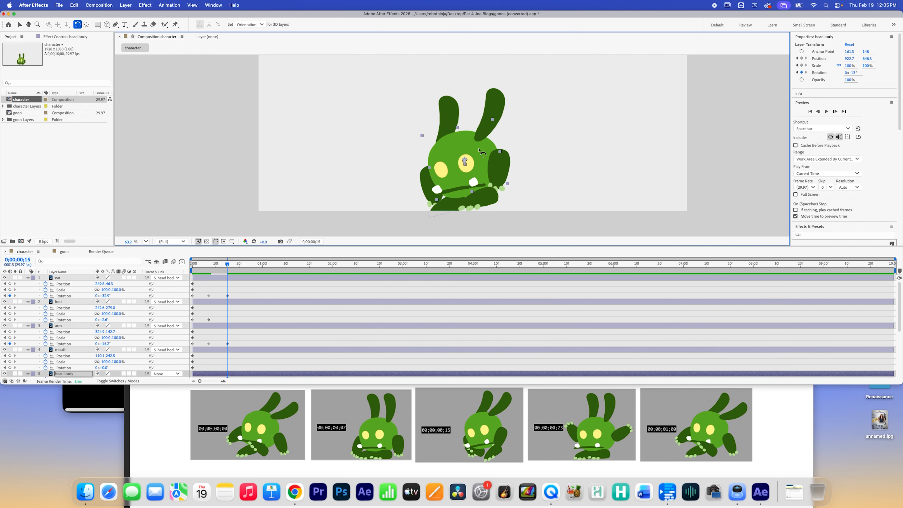
{"action": "left_click_drag", "start_coordinate": [479, 149], "coordinate": [438, 189]}
{"action": "left_click", "coordinate": [438, 202]}
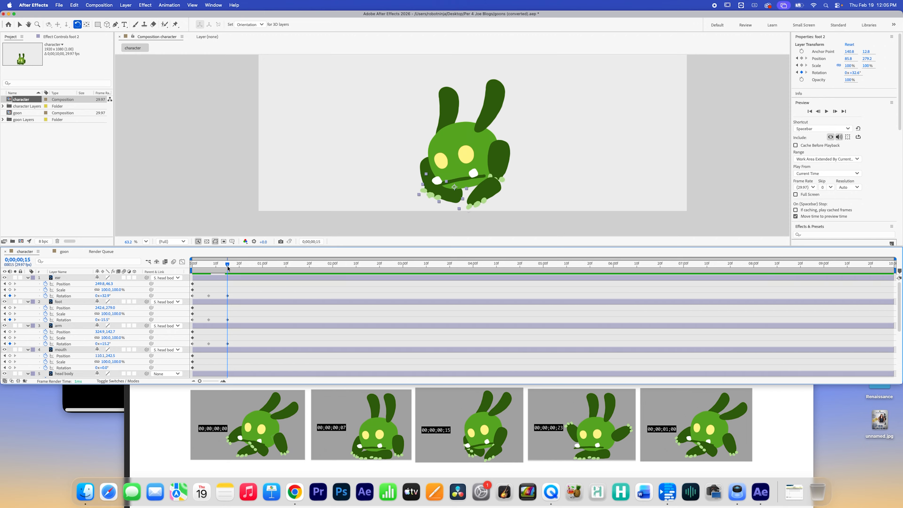
Step: At 0;00;00;23, rotate the body upright to about 0° and raise the arms to about -122° and 143°, matching guide pose 4
{"action": "left_click_drag", "start_coordinate": [228, 268], "coordinate": [247, 272]}
{"action": "left_click_drag", "start_coordinate": [473, 133], "coordinate": [464, 135]}
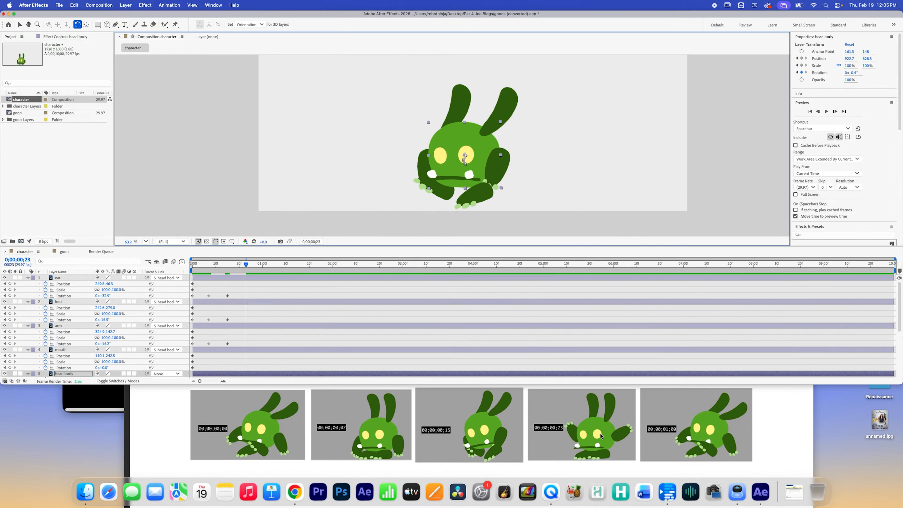
{"action": "left_click_drag", "start_coordinate": [493, 174], "coordinate": [528, 118]}
{"action": "left_click", "coordinate": [519, 177]}
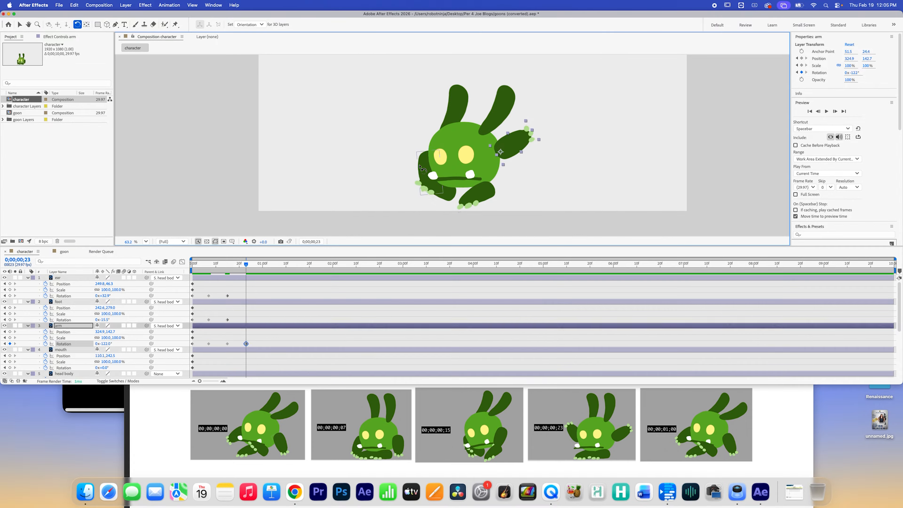
{"action": "left_click_drag", "start_coordinate": [421, 168], "coordinate": [432, 102]}
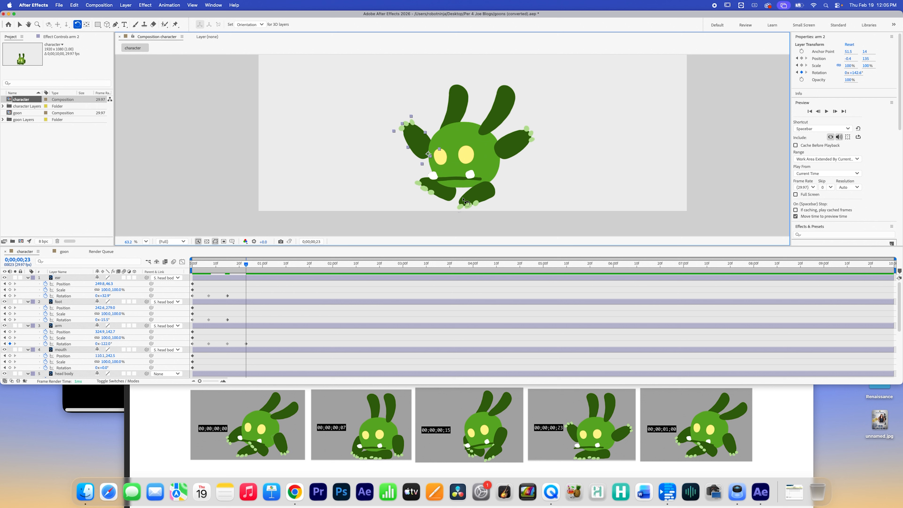
Step: Rotate both feet flat under the body at frame 23, the front foot to about 7°
{"action": "left_click_drag", "start_coordinate": [476, 201], "coordinate": [426, 194]}
{"action": "key", "text": "ctrl+z"}
{"action": "left_click", "coordinate": [486, 196]}
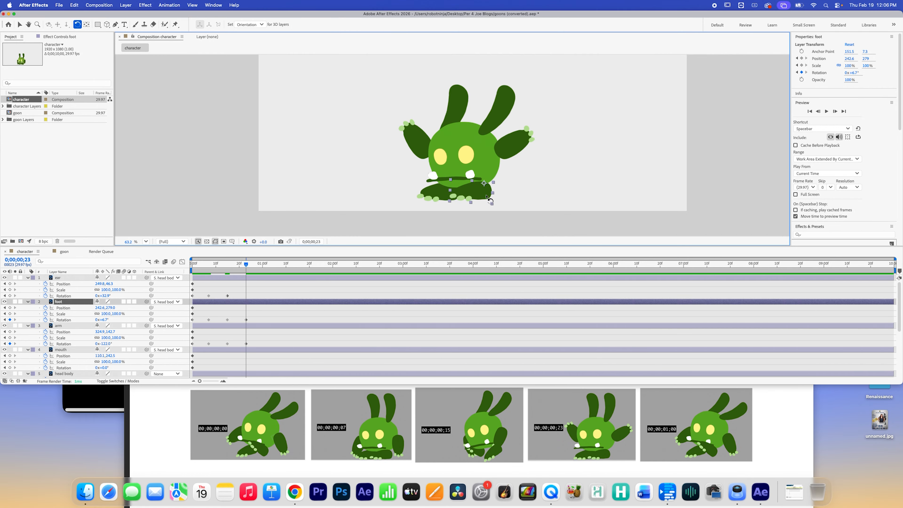
Step: Finish pose 4 at frame 23: rotate the front foot to about 5° and the ears to about 1° and 5°, and lower the body slightly
{"action": "left_click_drag", "start_coordinate": [490, 201], "coordinate": [493, 185]}
{"action": "left_click_drag", "start_coordinate": [509, 103], "coordinate": [450, 99]}
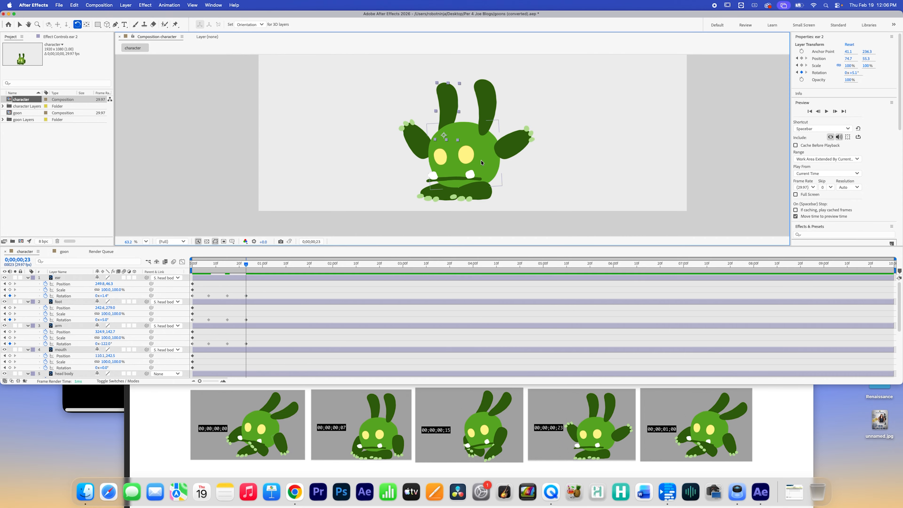
{"action": "key", "text": "v"}
{"action": "left_click_drag", "start_coordinate": [487, 167], "coordinate": [489, 162]}
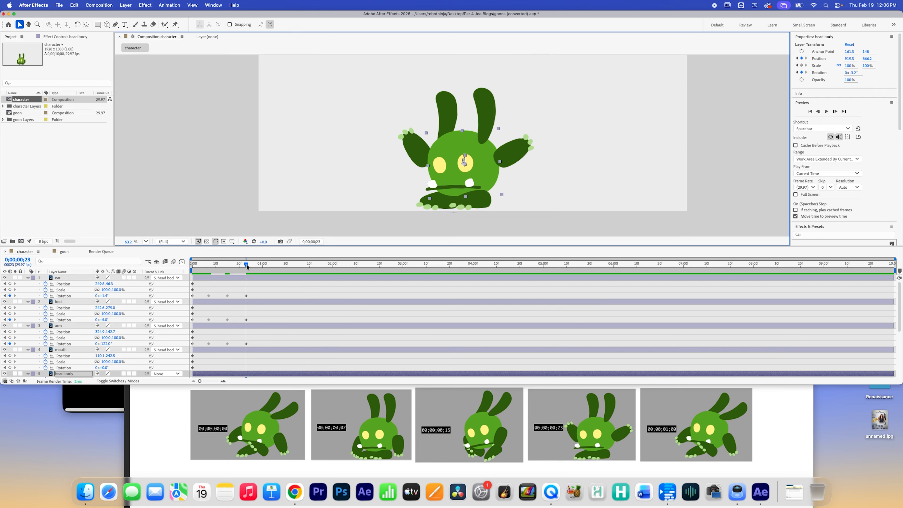
Step: Copy the frame 0 keyframes of all eight layers and paste them at 0;00;01;00
{"action": "left_click_drag", "start_coordinate": [247, 270], "coordinate": [262, 264]}
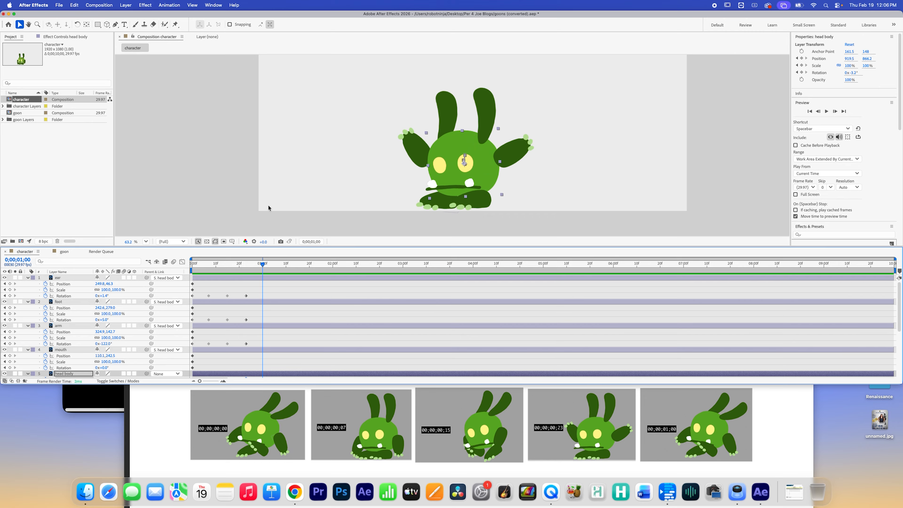
{"action": "left_click", "coordinate": [196, 289]}
{"action": "left_click_drag", "start_coordinate": [195, 288], "coordinate": [191, 298]}
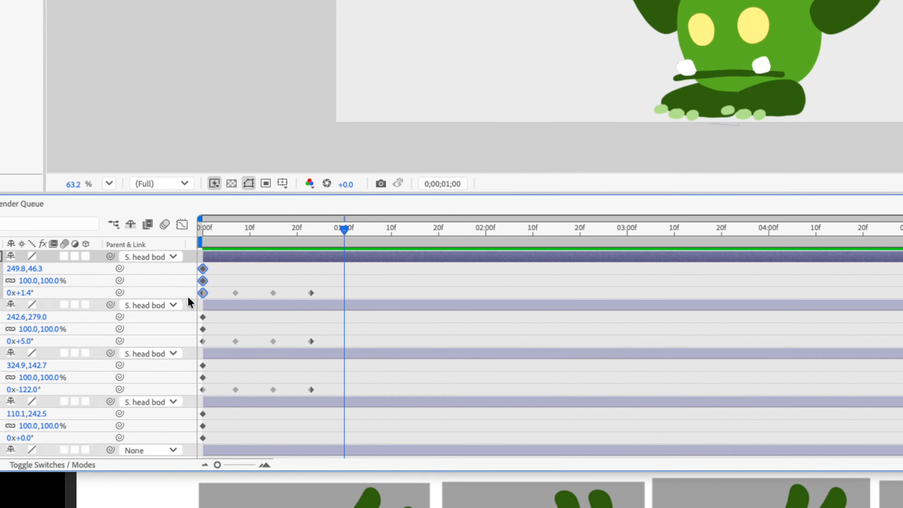
{"action": "left_click", "coordinate": [201, 288]}
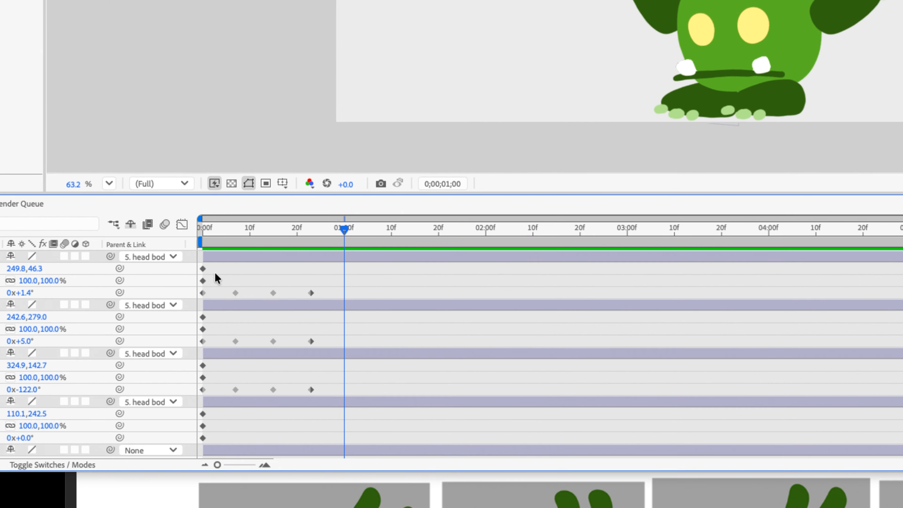
{"action": "left_click_drag", "start_coordinate": [209, 270], "coordinate": [202, 464]}
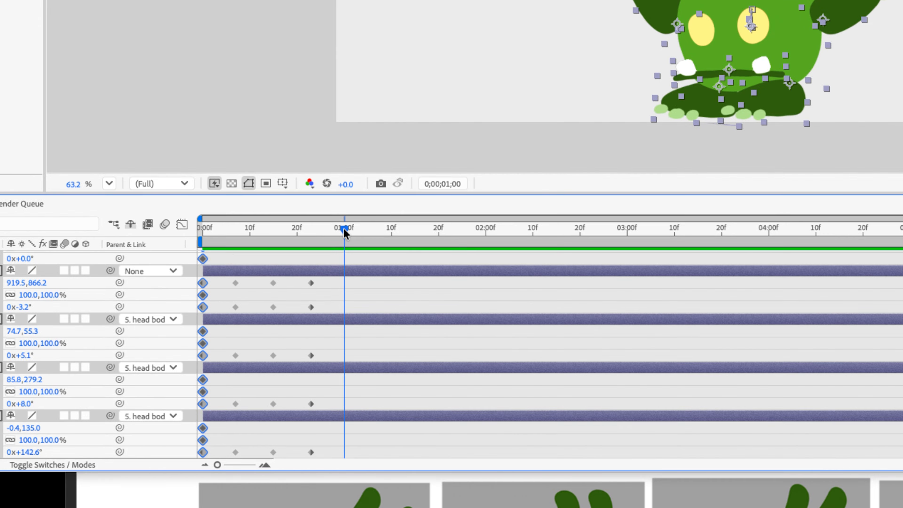
{"action": "key", "text": "ctrl+v"}
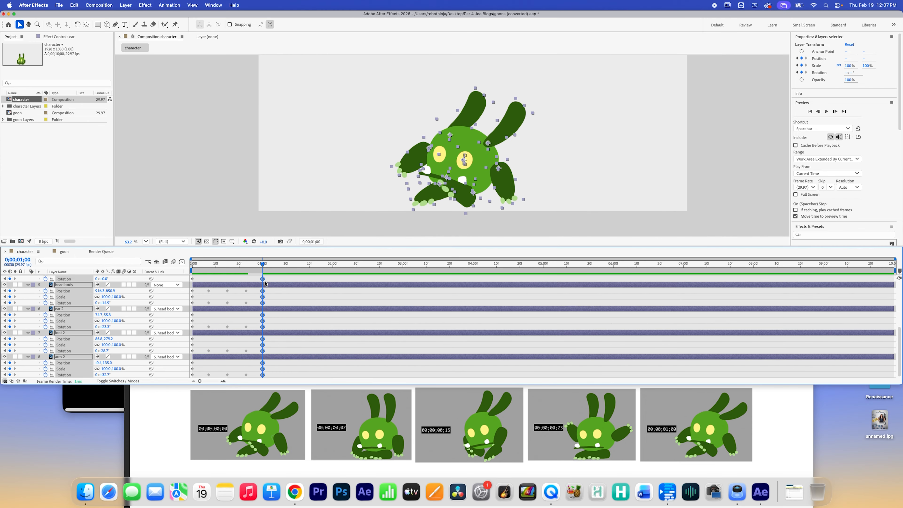
Step: Shorten the work area to end at 0;00;01;00 and preview the one-second cycle
{"action": "left_click_drag", "start_coordinate": [261, 264], "coordinate": [262, 267]}
{"action": "left_click_drag", "start_coordinate": [203, 266], "coordinate": [264, 280]}
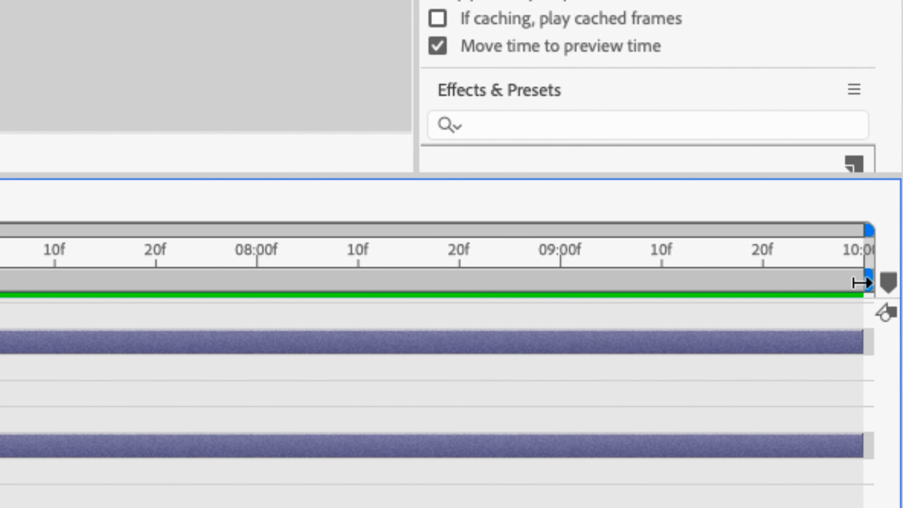
{"action": "left_click_drag", "start_coordinate": [863, 285], "coordinate": [0, 270]}
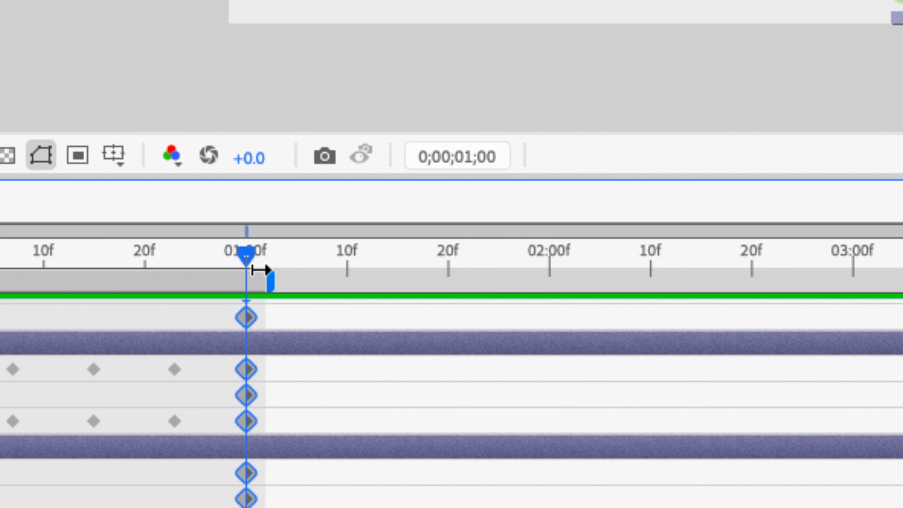
{"action": "left_click_drag", "start_coordinate": [260, 270], "coordinate": [244, 269]}
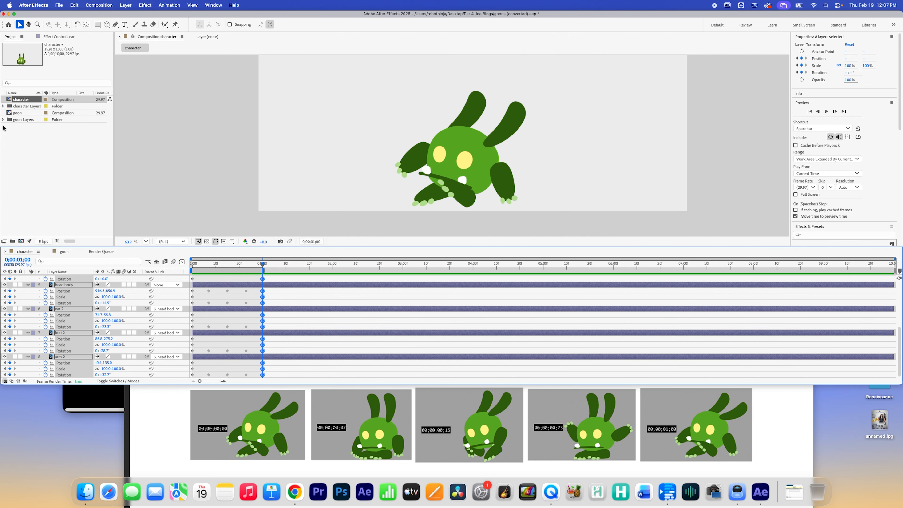
{"action": "key", "text": "space"}
{"action": "key", "text": "space"}
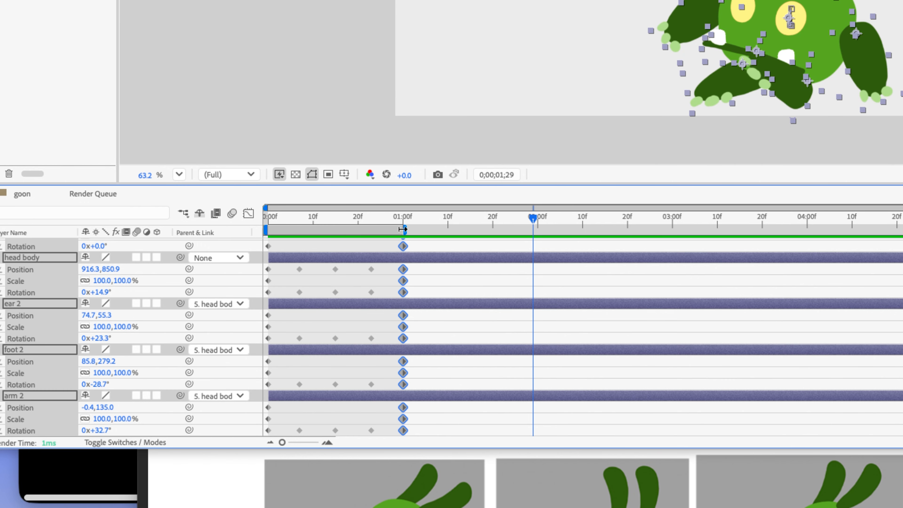
Step: Extend the work area back to the composition's end and enlarge the timeline until the keyframes of all eight layers fit
{"action": "left_click_drag", "start_coordinate": [407, 230], "coordinate": [898, 253]}
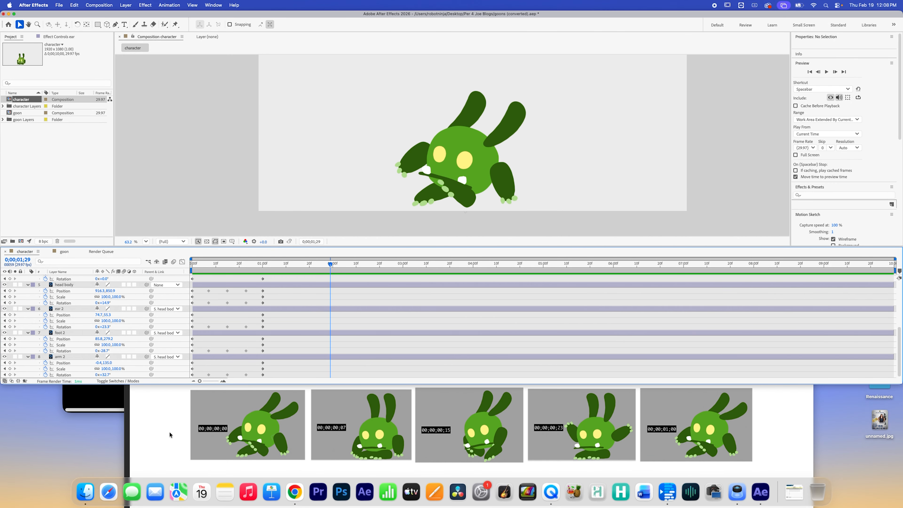
{"action": "left_click", "coordinate": [169, 435]}
{"action": "left_click", "coordinate": [131, 286]}
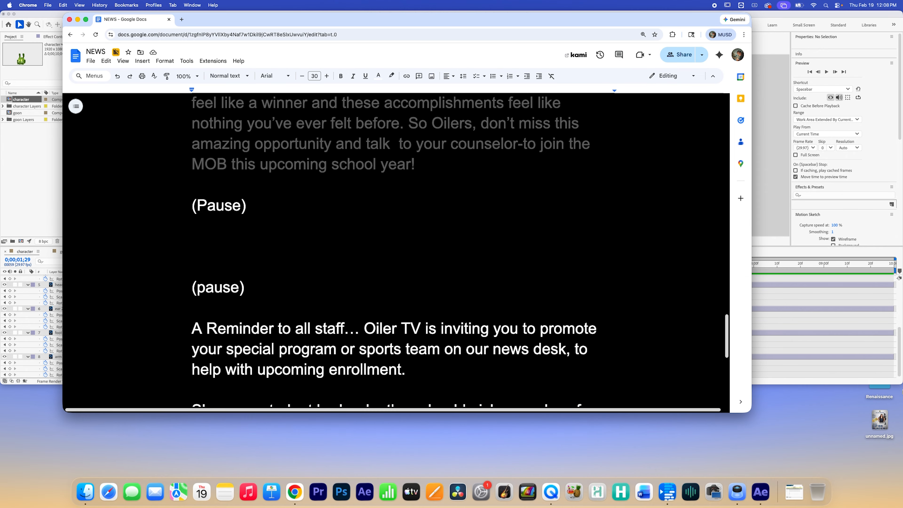
{"action": "left_click", "coordinate": [877, 384]}
{"action": "left_click_drag", "start_coordinate": [899, 379], "coordinate": [900, 479]}
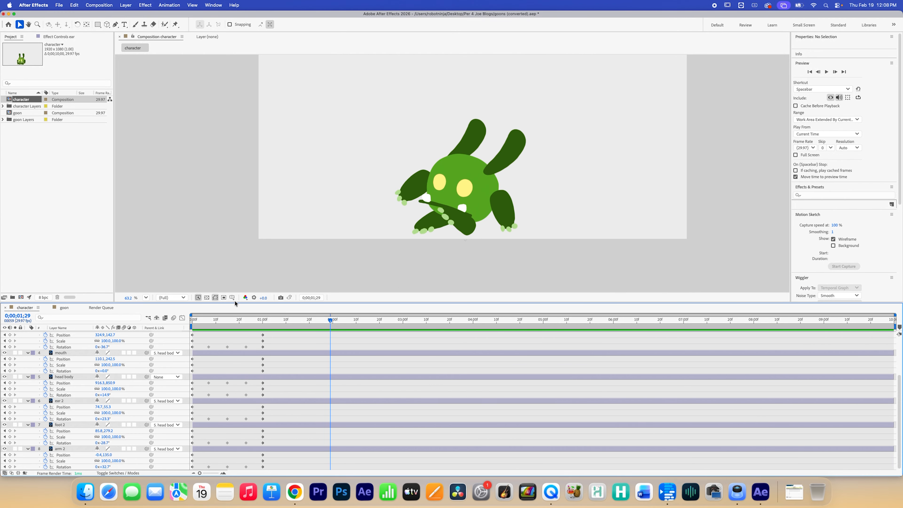
{"action": "left_click_drag", "start_coordinate": [234, 302], "coordinate": [245, 221]}
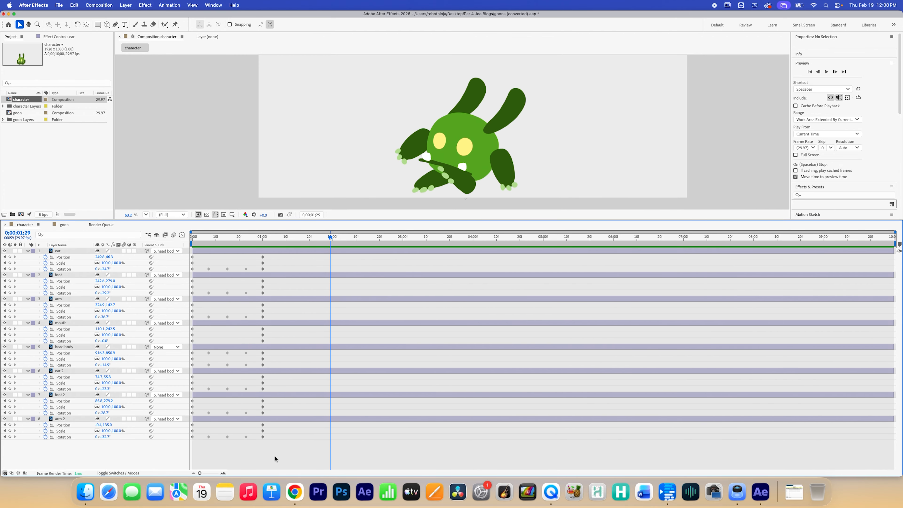
Step: Copy all keyframes of the first one-second cycle on every layer and paste them at 0;00;01;00
{"action": "left_click_drag", "start_coordinate": [285, 455], "coordinate": [195, 399]}
{"action": "left_click_drag", "start_coordinate": [176, 397], "coordinate": [176, 252]}
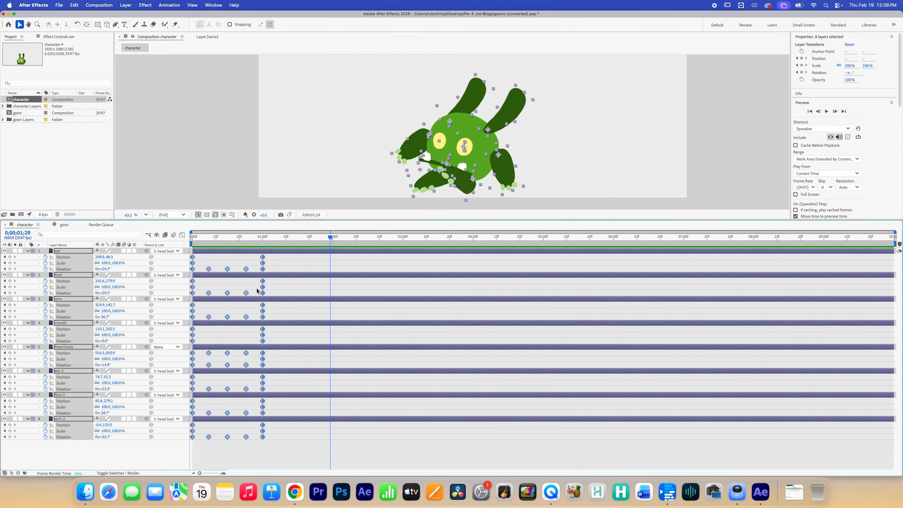
{"action": "left_click_drag", "start_coordinate": [332, 239], "coordinate": [263, 242]}
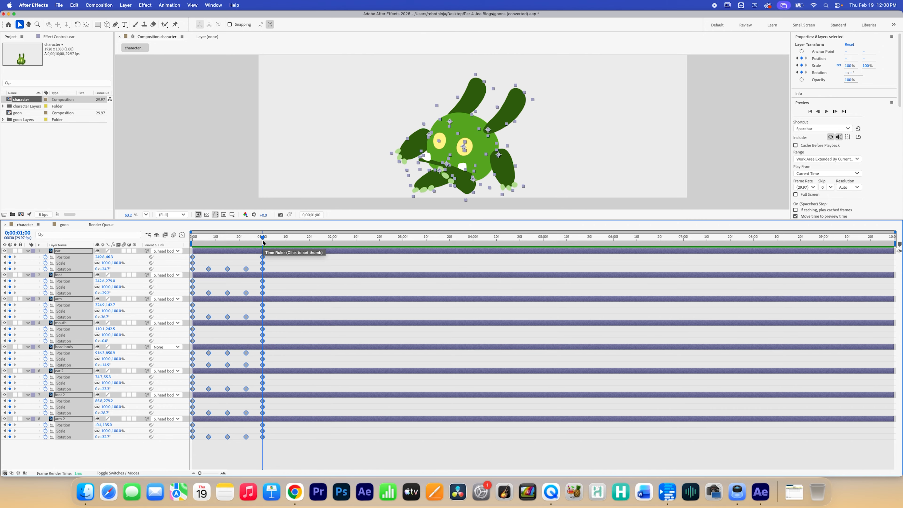
{"action": "key", "text": "super+v"}
Step: Paste the copied cycle again at 0;00;02;00, 0;00;03;00 and 0;00;04;00
{"action": "left_click", "coordinate": [336, 238]}
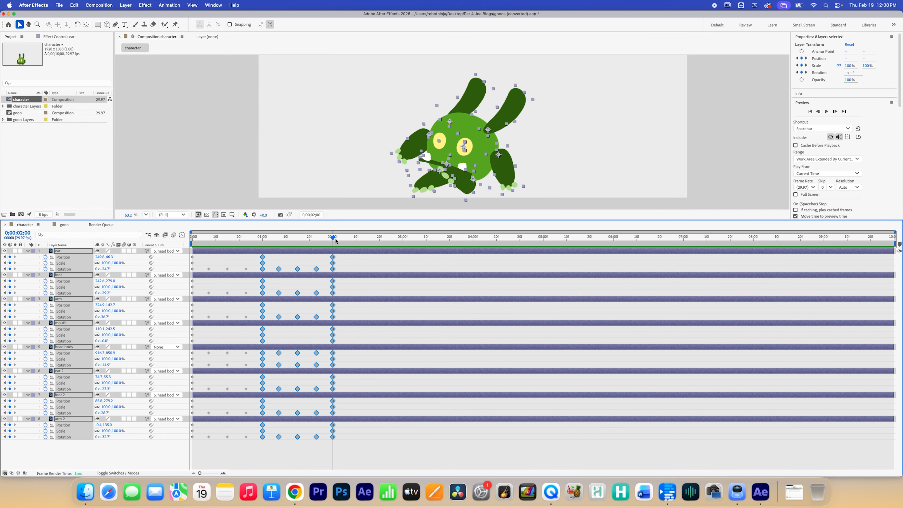
{"action": "key", "text": "super+v"}
{"action": "left_click", "coordinate": [404, 239]}
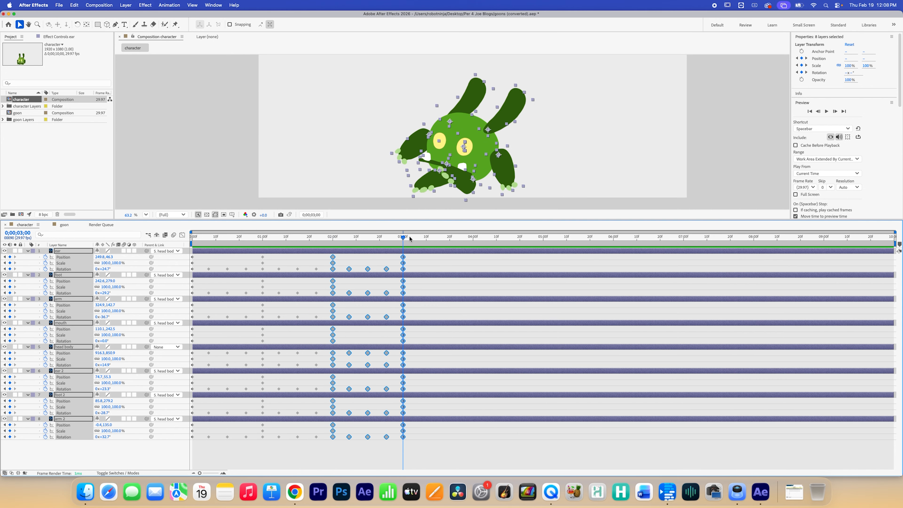
{"action": "key", "text": "super+v"}
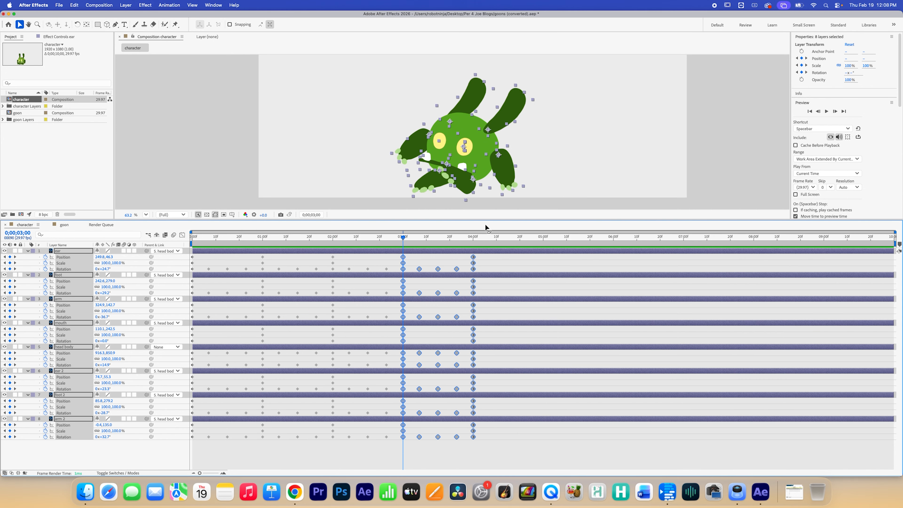
{"action": "left_click", "coordinate": [479, 238]}
{"action": "key", "text": "super+v"}
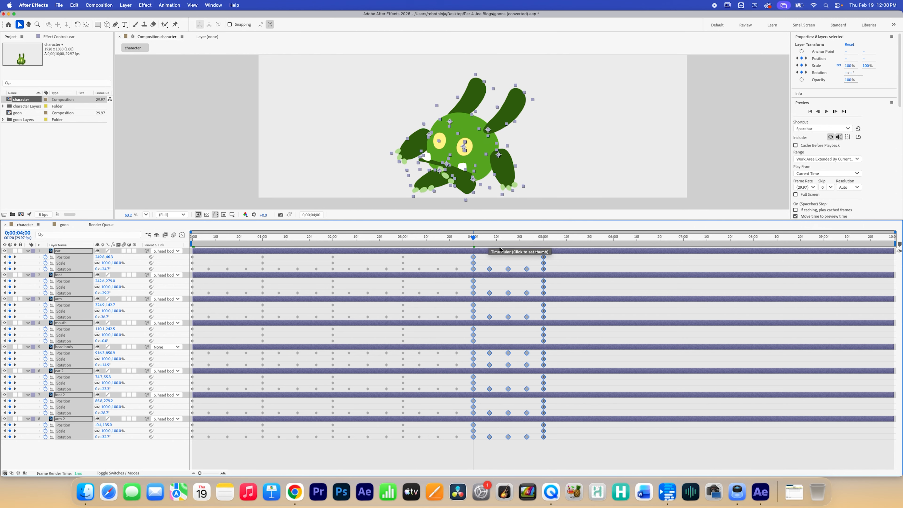
Step: Copy all keyframes of the first five seconds and paste them at 0;00;05;00 to fill the ten-second composition
{"action": "left_click_drag", "start_coordinate": [589, 452], "coordinate": [190, 238]}
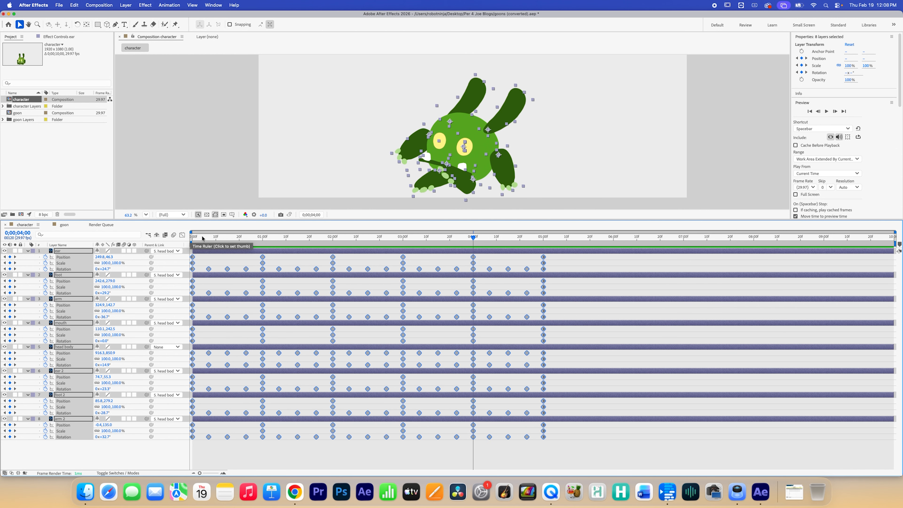
{"action": "left_click_drag", "start_coordinate": [553, 237], "coordinate": [547, 240]}
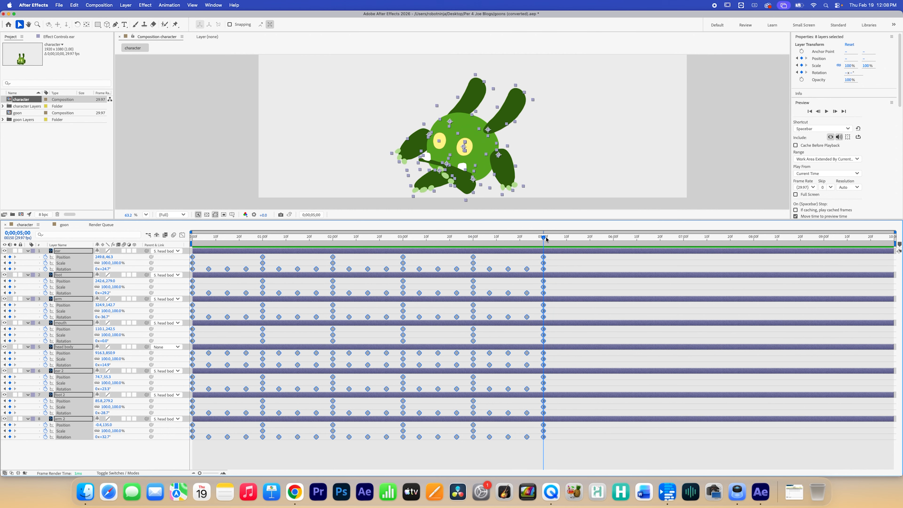
{"action": "key", "text": "super+v"}
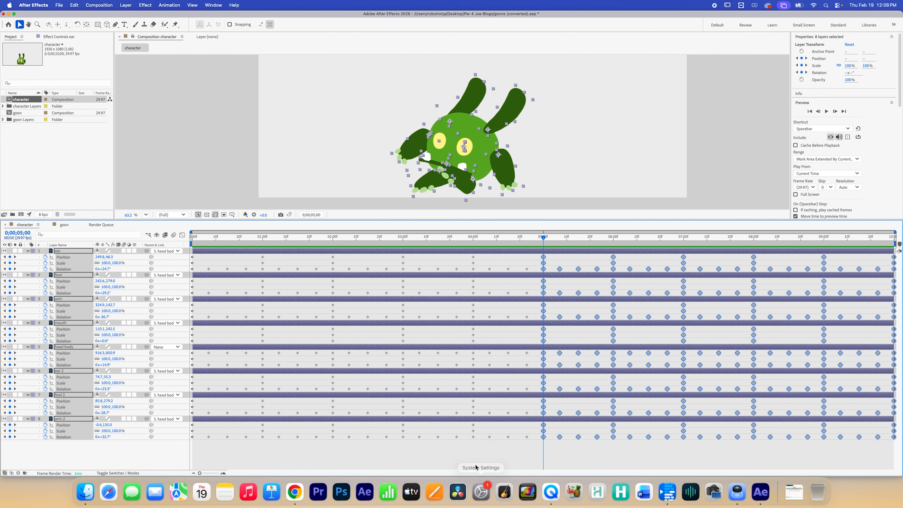
Step: Deselect the keyframes and preview the repeated animation from the start of the composition
{"action": "left_click", "coordinate": [423, 412]}
{"action": "left_click_drag", "start_coordinate": [192, 236], "coordinate": [146, 250]}
{"action": "key", "text": "space"}
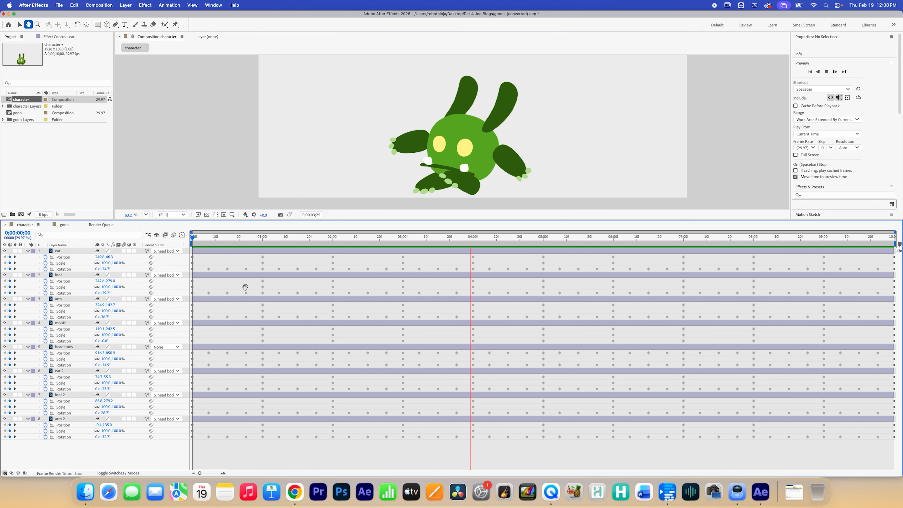
{"action": "key", "text": "space"}
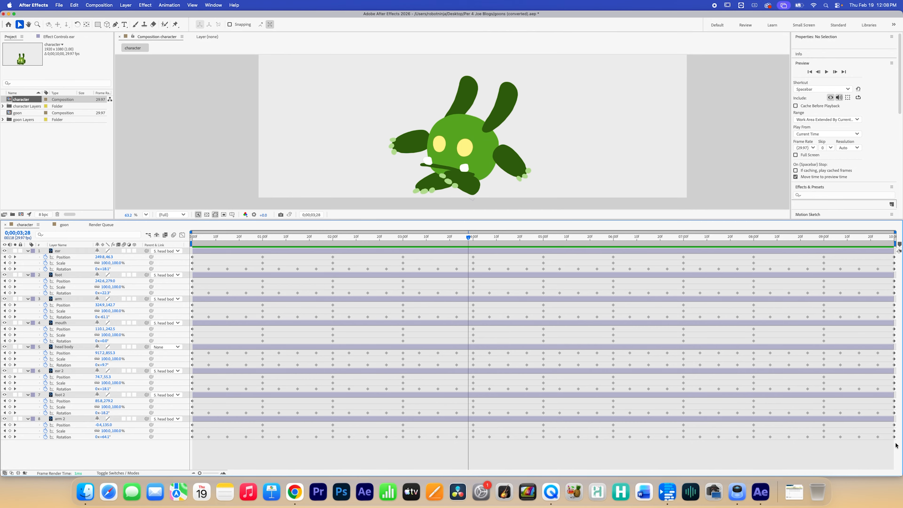
{"action": "left_click_drag", "start_coordinate": [895, 446], "coordinate": [296, 277]}
{"action": "left_click_drag", "start_coordinate": [298, 276], "coordinate": [139, 305]}
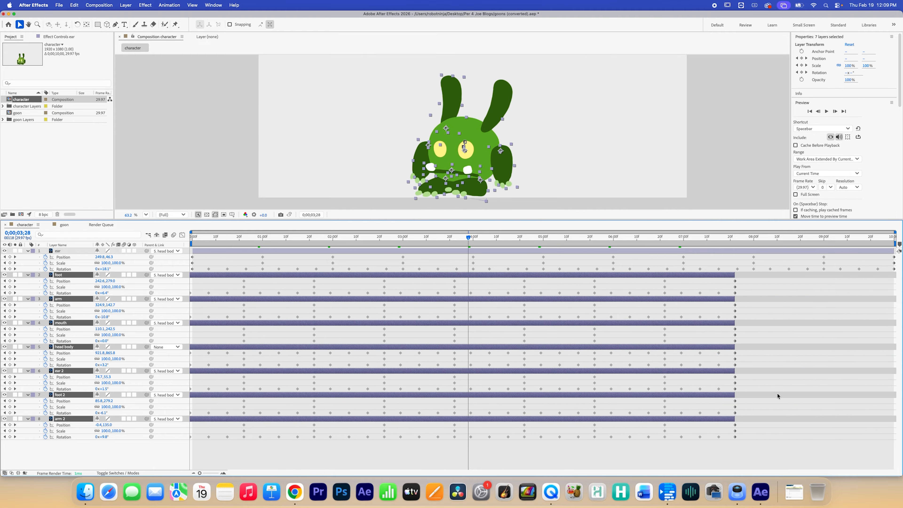
{"action": "left_click", "coordinate": [775, 452]}
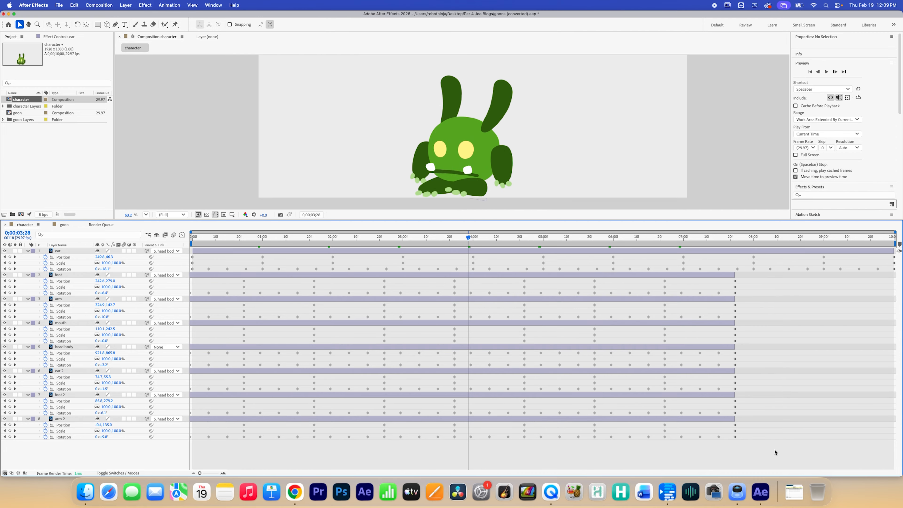
{"action": "key", "text": "super+z"}
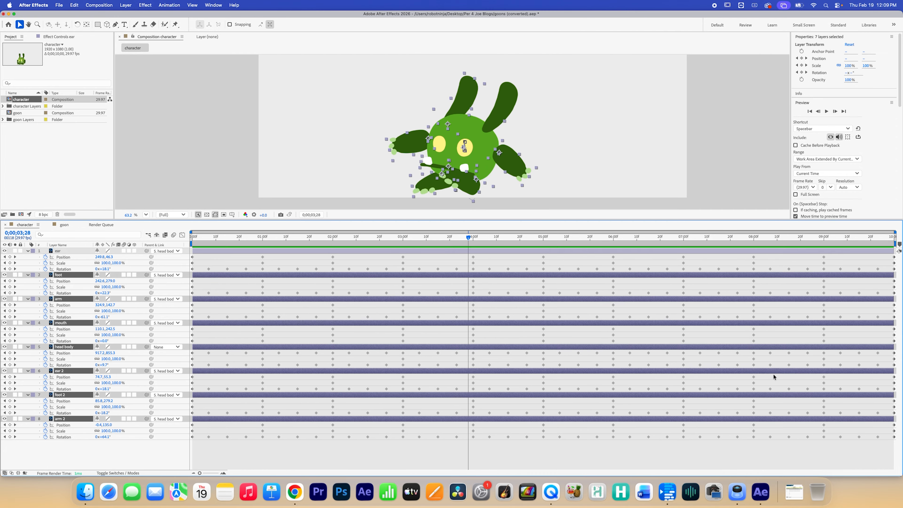
Step: Apply Easy Ease to every keyframe on all eight layers and clear the selection
{"action": "left_click_drag", "start_coordinate": [895, 457], "coordinate": [248, 277]}
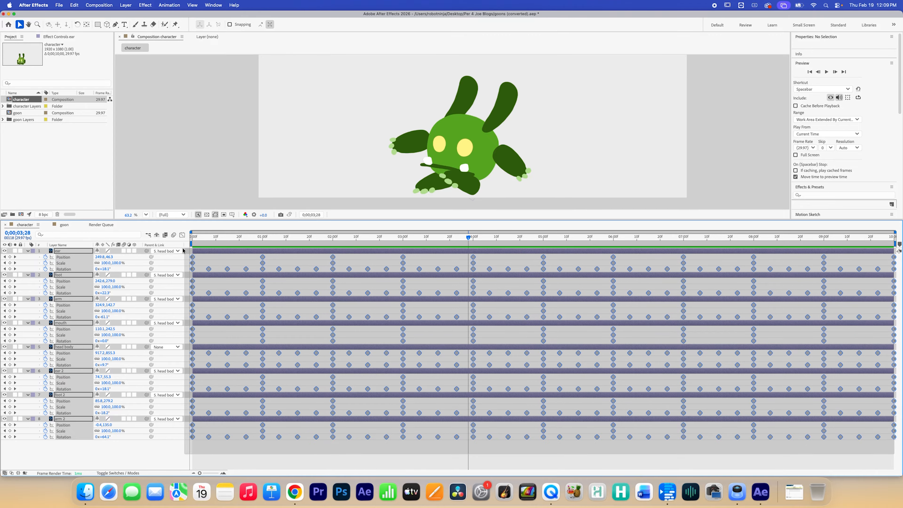
{"action": "key", "text": "super+a"}
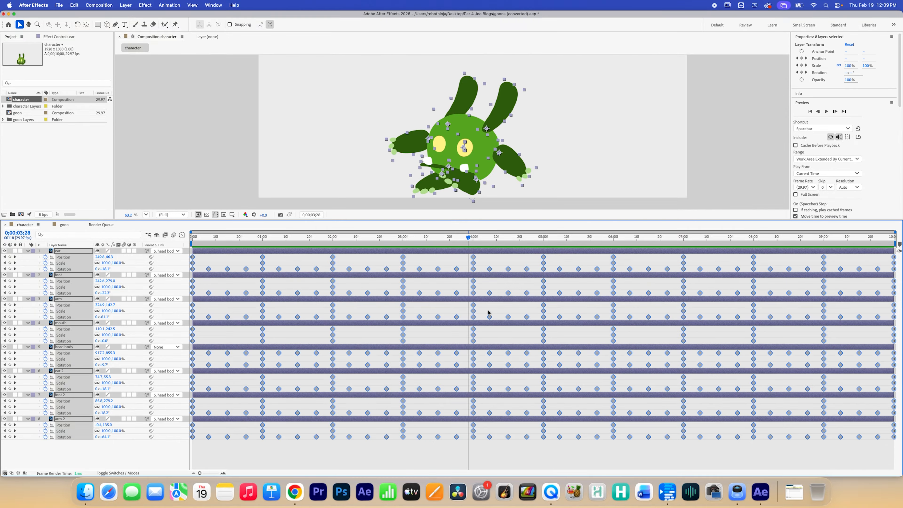
{"action": "right_click", "coordinate": [333, 330]}
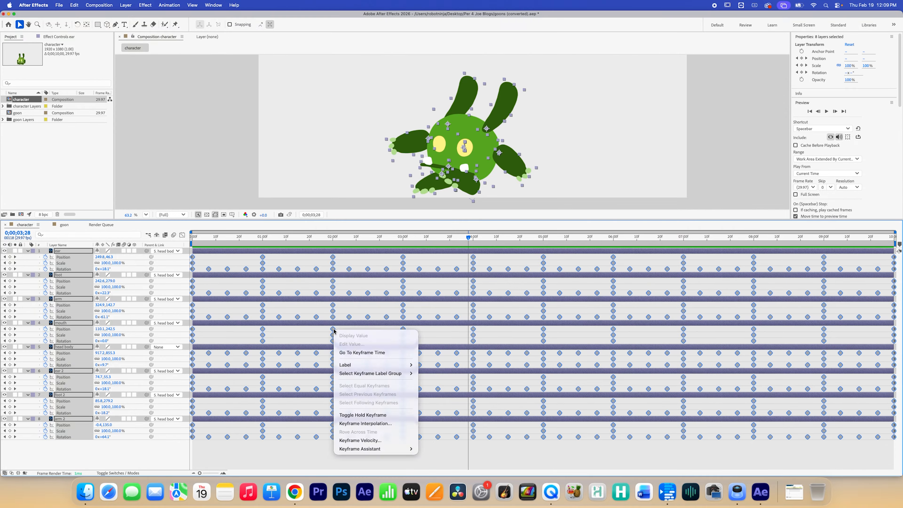
{"action": "mouse_move", "coordinate": [385, 451]}
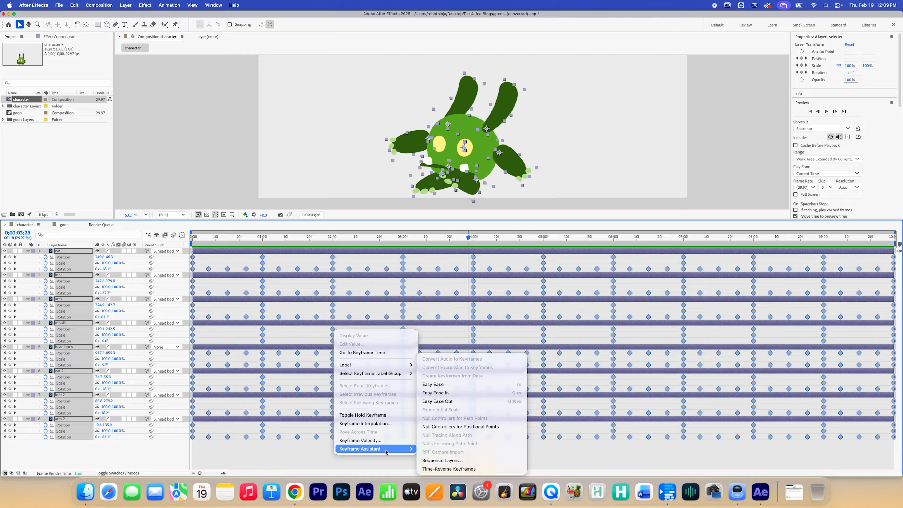
{"action": "left_click", "coordinate": [440, 384]}
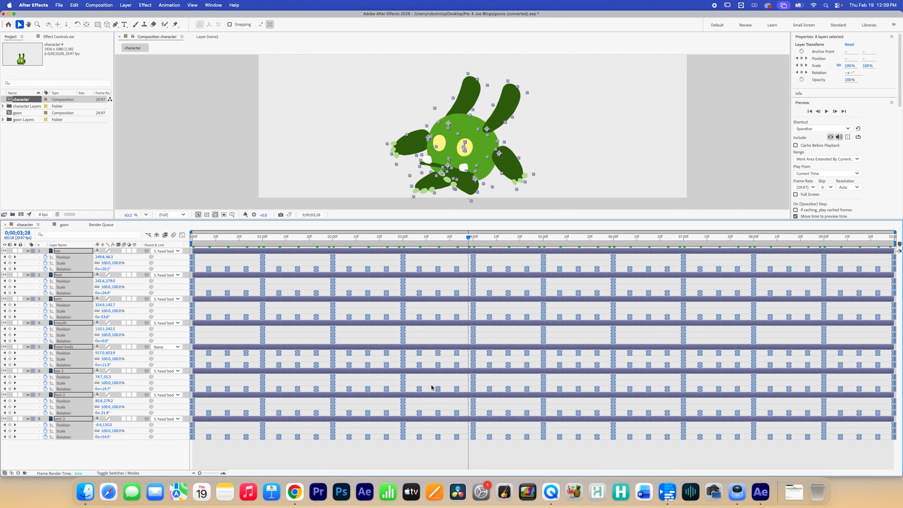
{"action": "left_click", "coordinate": [337, 449]}
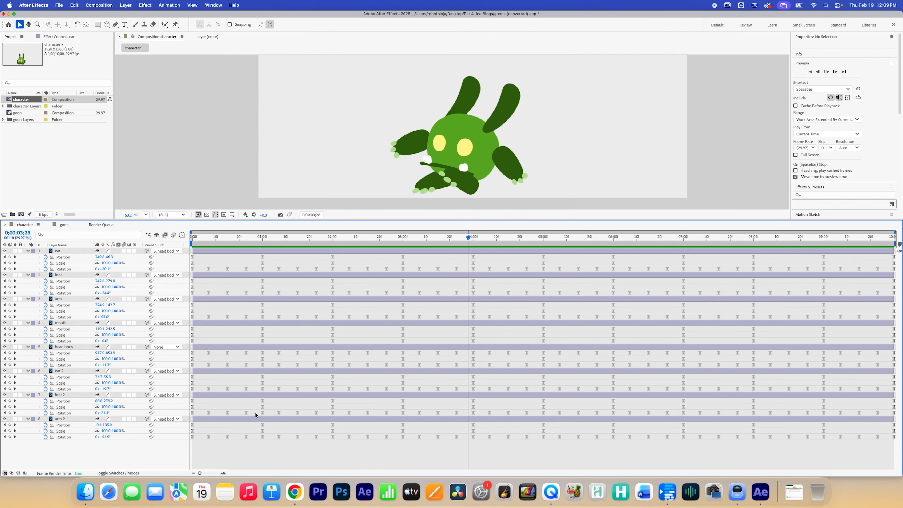
Step: Preview the eased animation and enable motion blur on all eight layers of the character composition, leaving no layer selected
{"action": "key", "text": "space"}
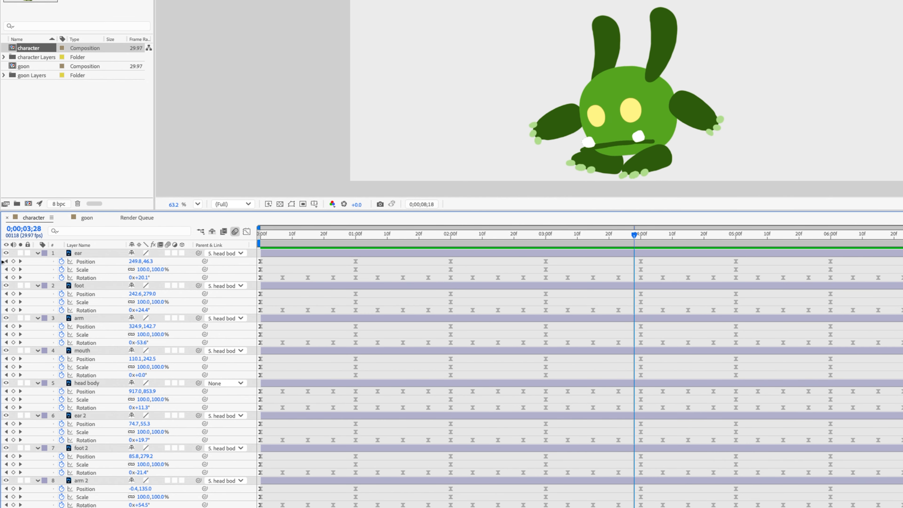
{"action": "key", "text": "ctrl+a"}
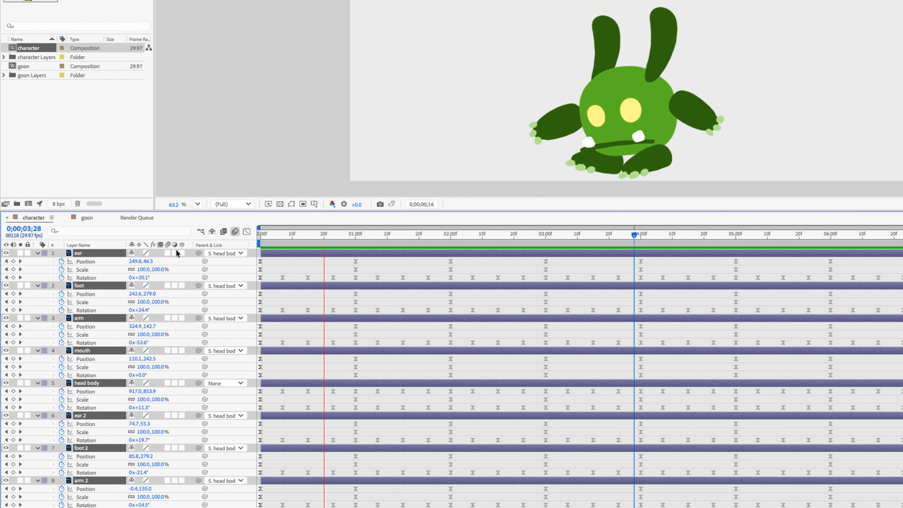
{"action": "left_click", "coordinate": [166, 252]}
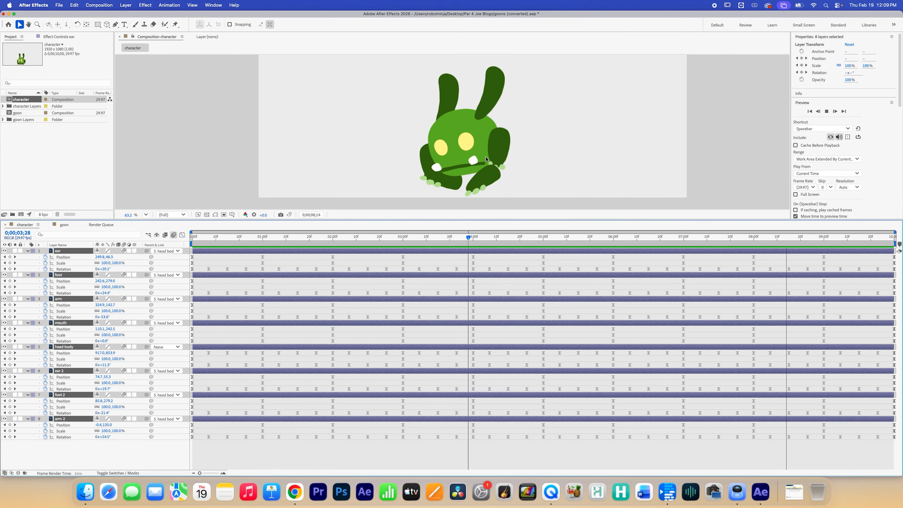
{"action": "key", "text": "space"}
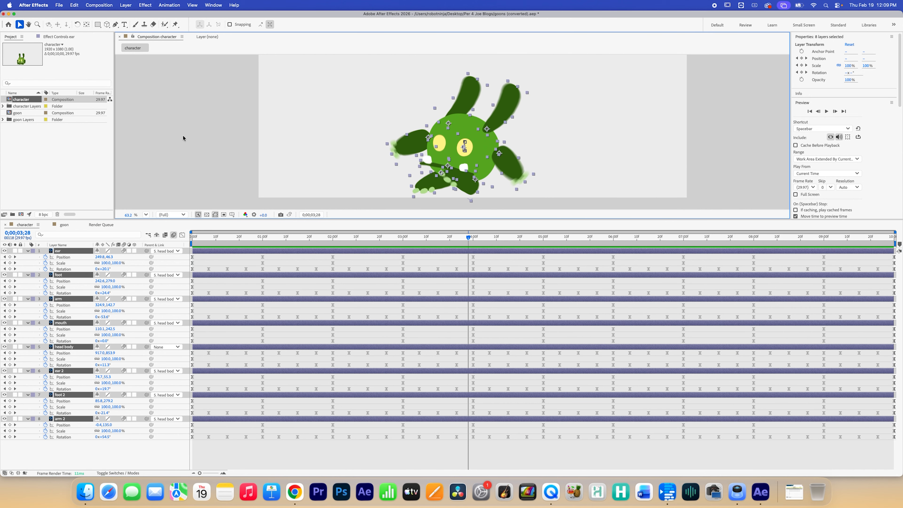
{"action": "left_click", "coordinate": [201, 147]}
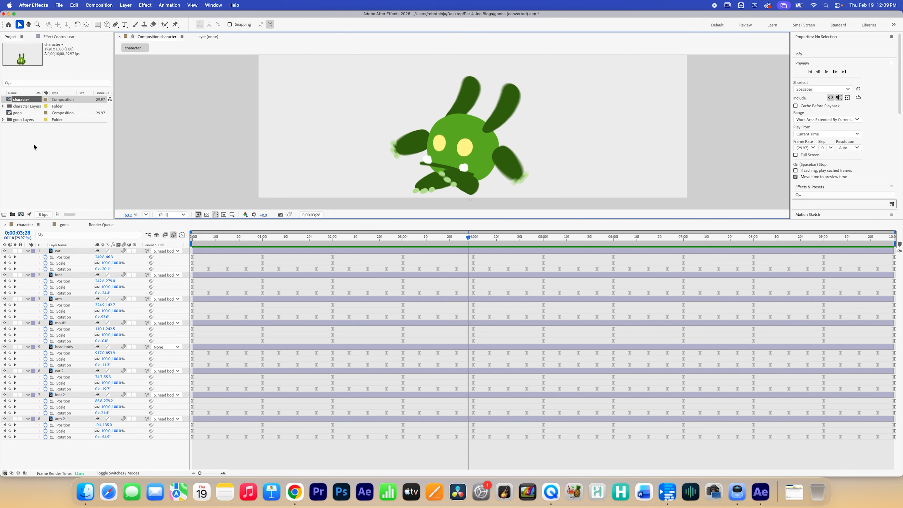
Step: Open the goon composition and enlarge the composition viewer by making the timeline area shorter
{"action": "double_click", "coordinate": [10, 113]}
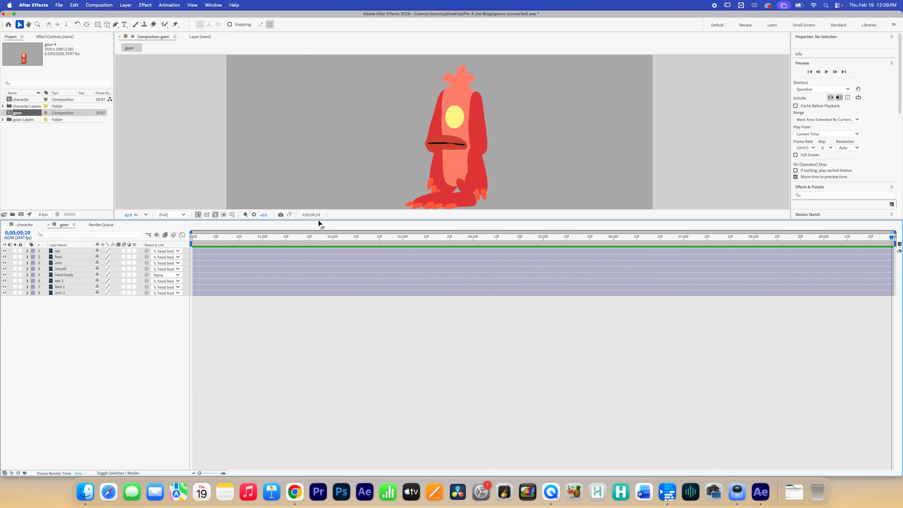
{"action": "left_click_drag", "start_coordinate": [318, 219], "coordinate": [300, 269]}
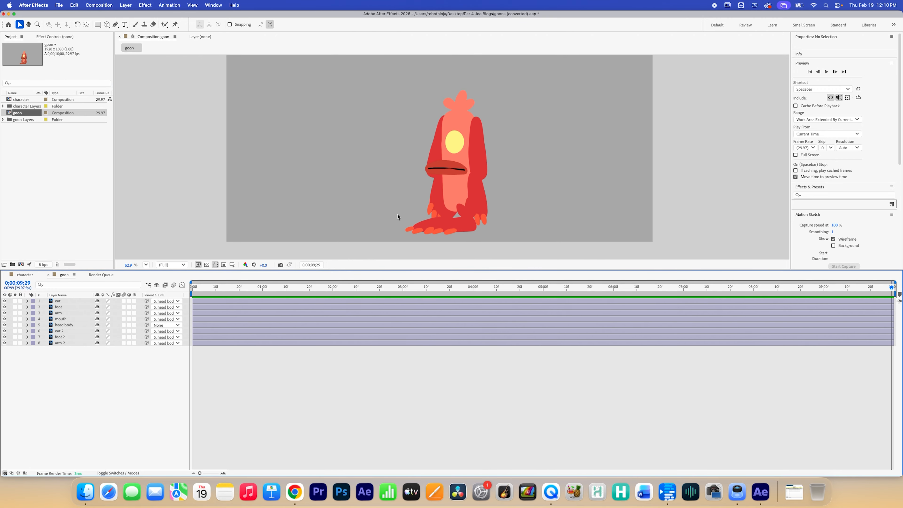